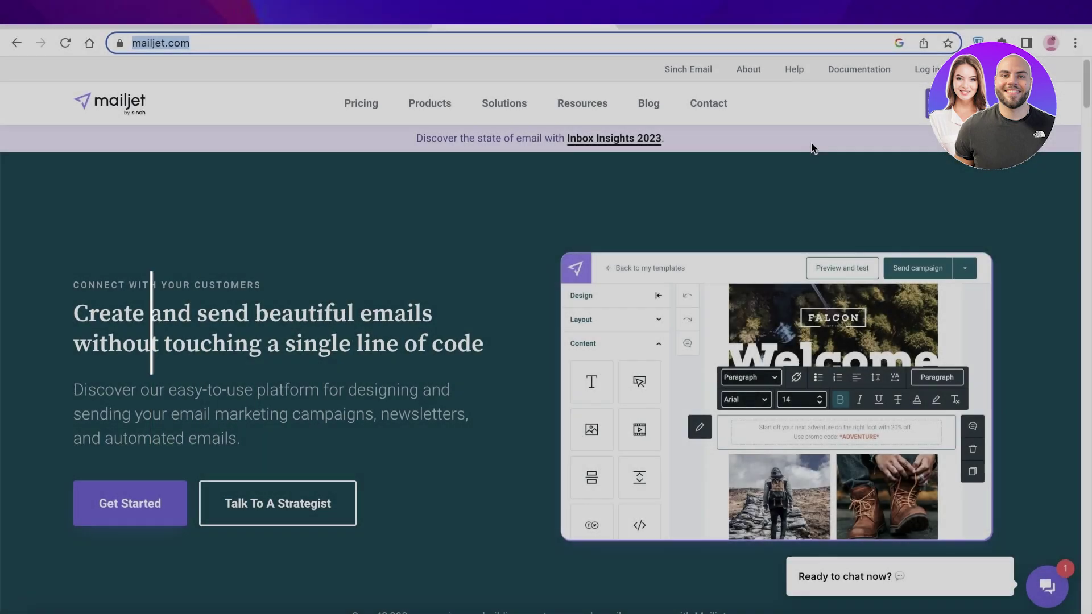
Step: Scroll the Mailjet homepage down to the Free, Essential, Premium and Custom plans for 15,000 emails per month
scroll(767, 182, "down", 1)
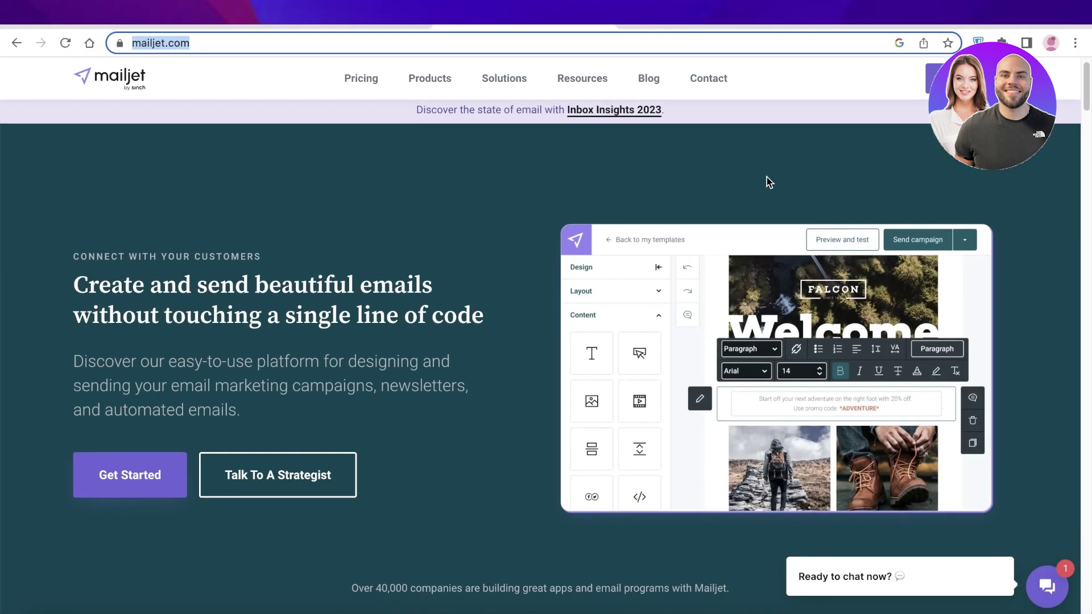
left_click(766, 182)
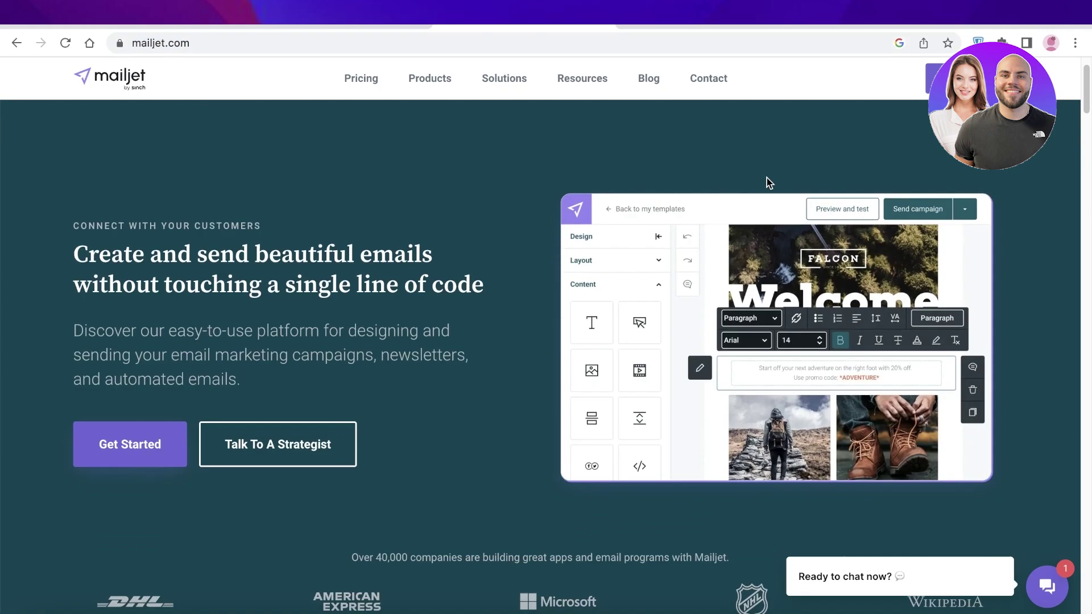
scroll(766, 182, "down", 2)
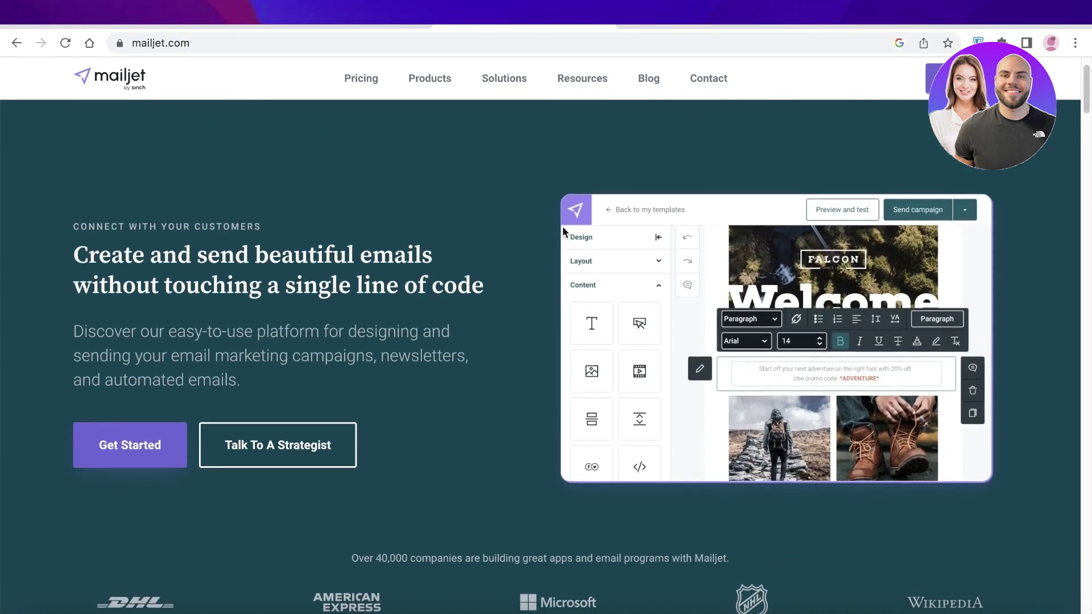
scroll(563, 227, "down", 2)
mouse_move(430, 96)
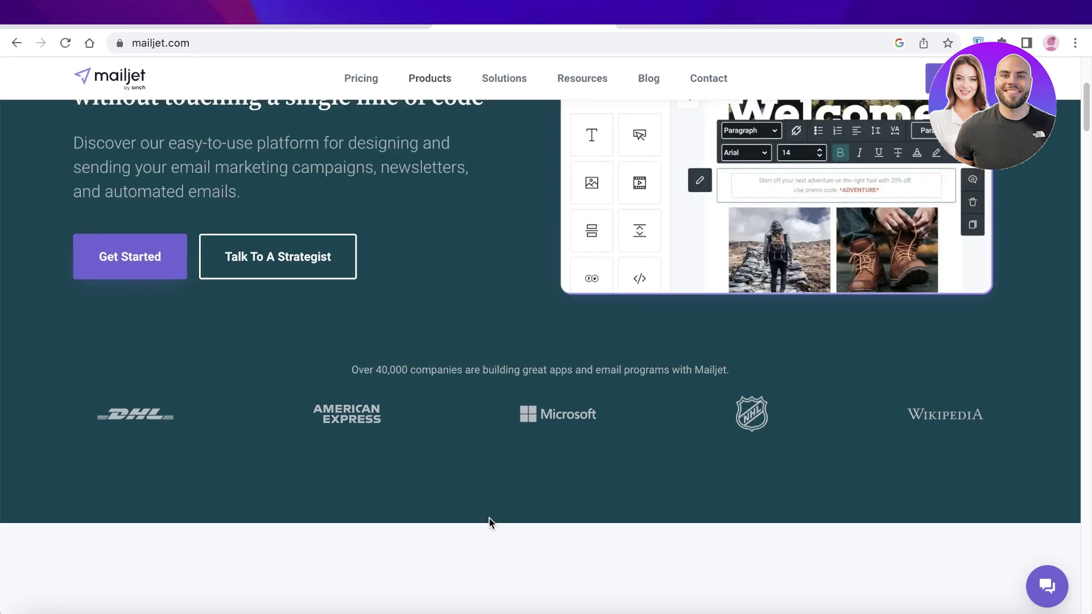
scroll(491, 514, "down", 2)
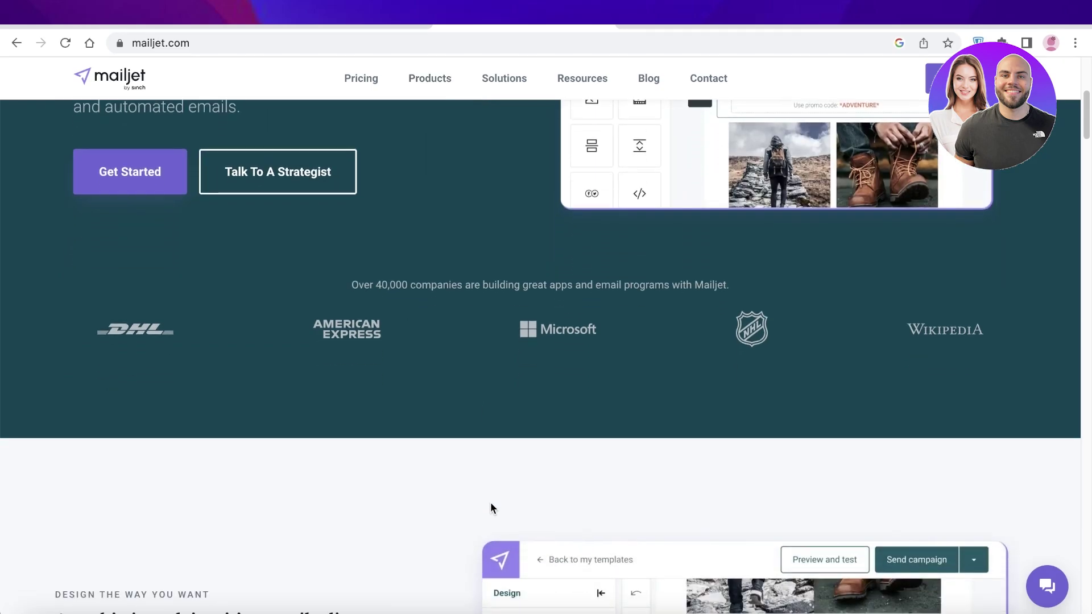
scroll(492, 510, "down", 6)
scroll(496, 502, "down", 1)
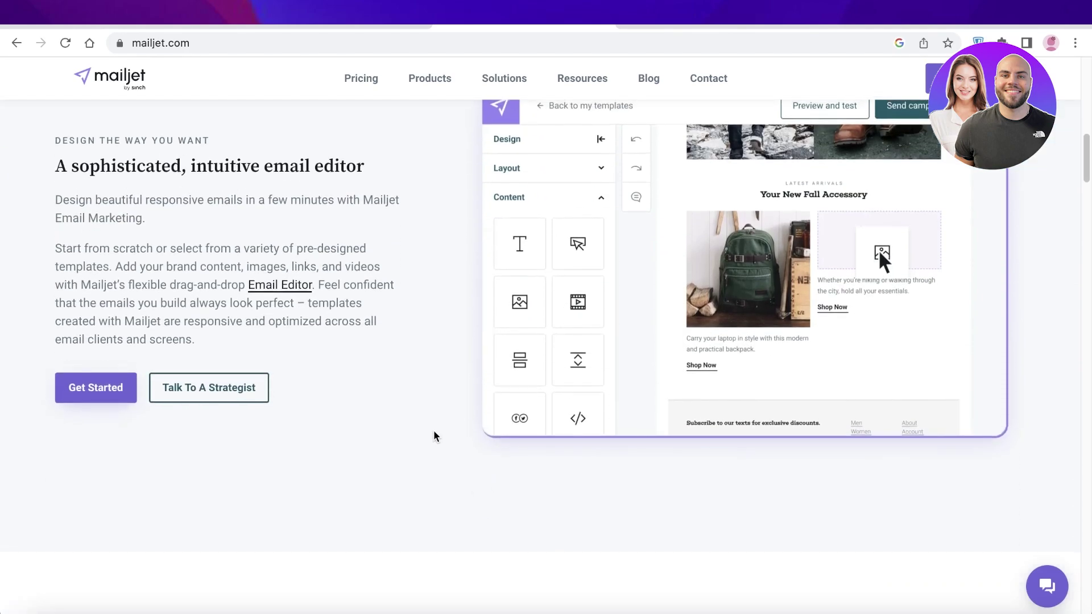
scroll(422, 435, "down", 2)
scroll(446, 468, "up", 8)
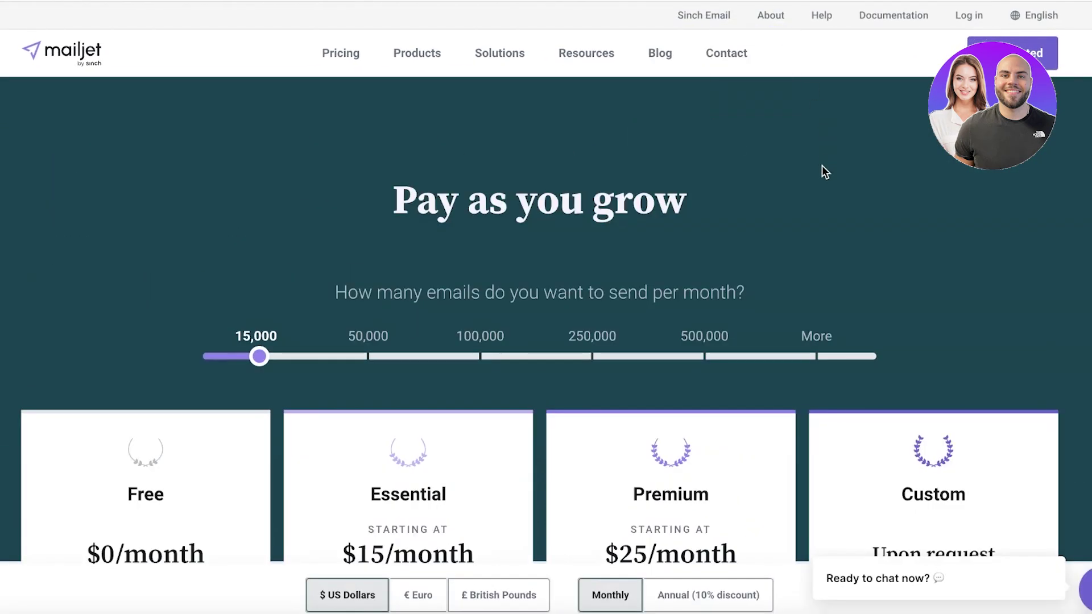
scroll(821, 165, "down", 3)
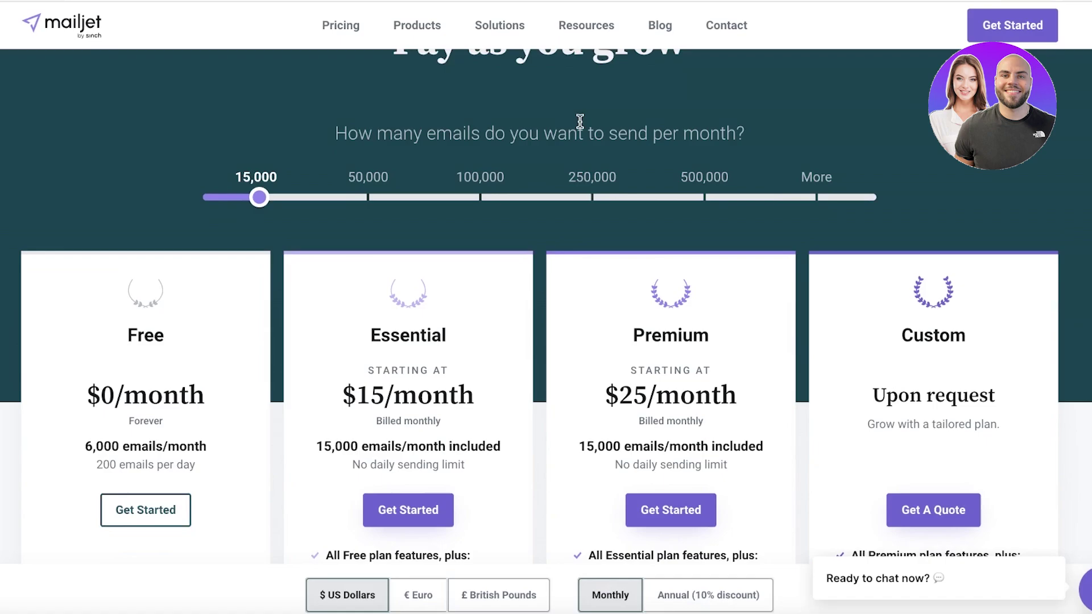
scroll(141, 275, "down", 3)
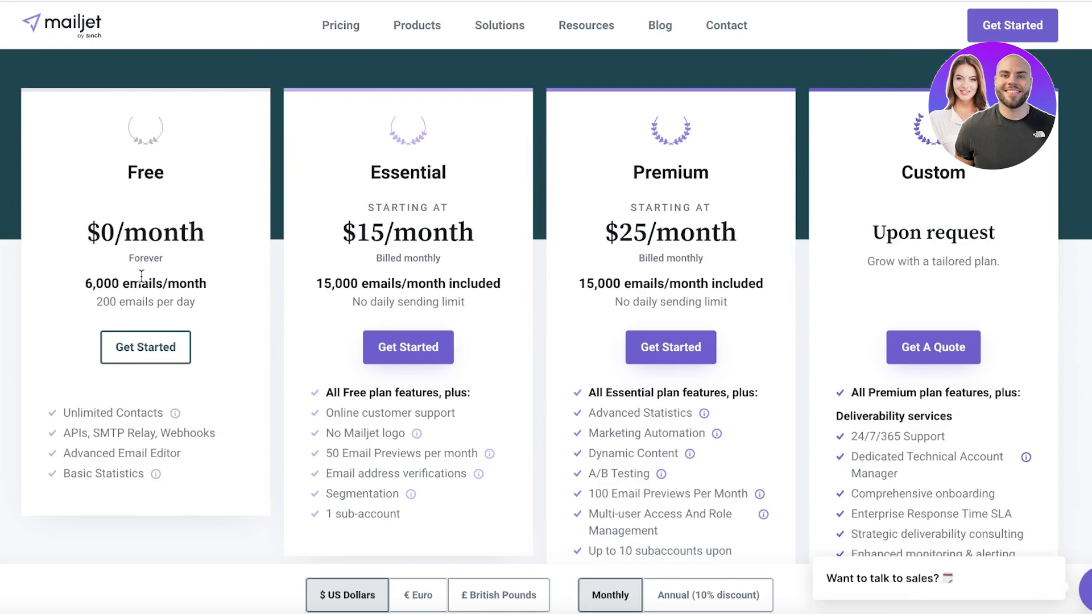
key("XF86AudioMute")
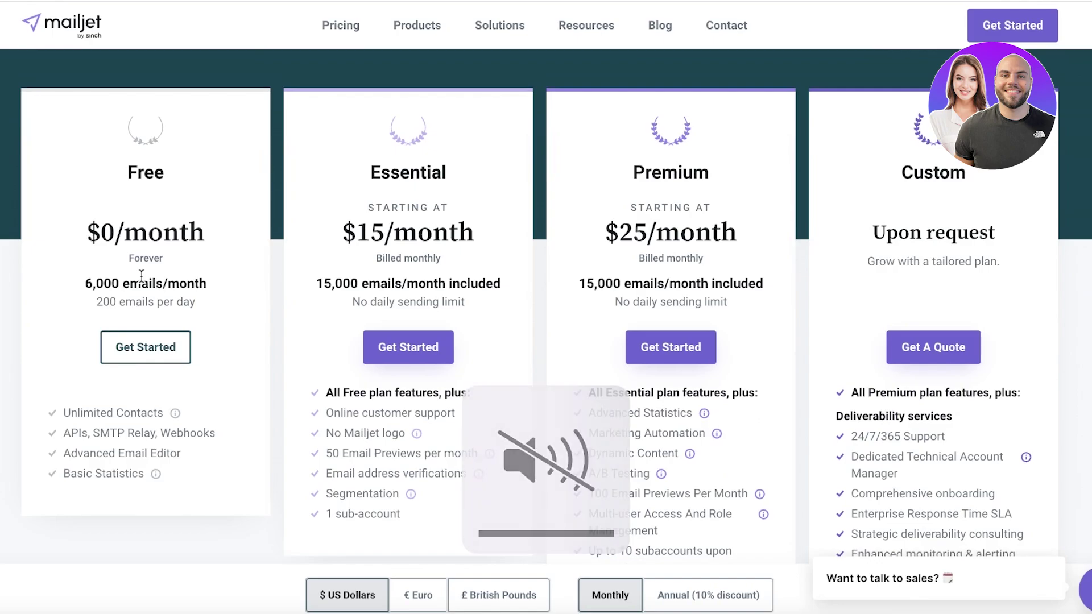
scroll(63, 389, "down", 1)
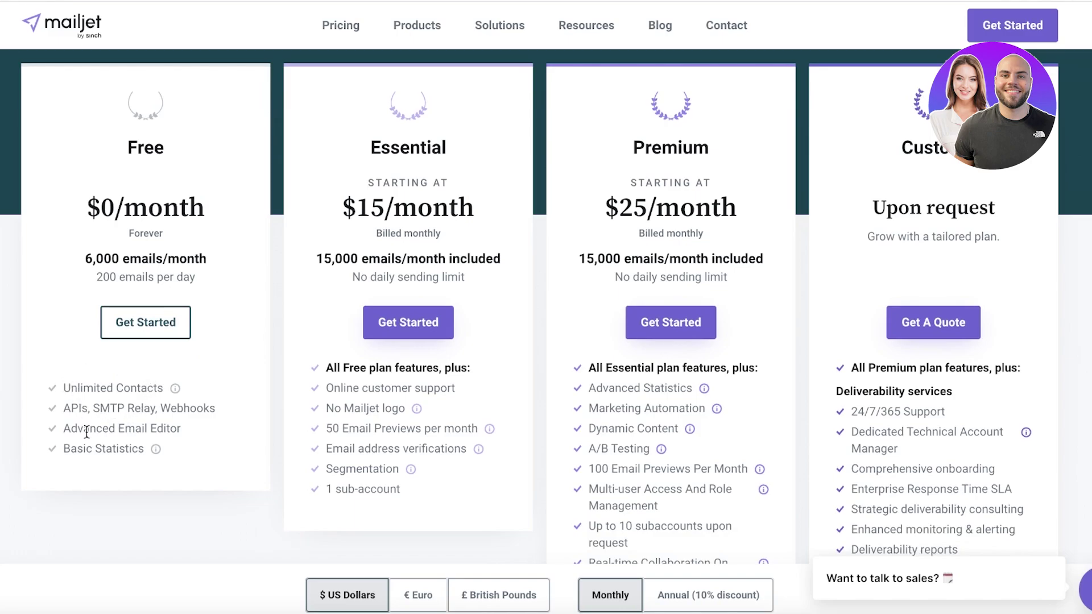
mouse_move(157, 447)
scroll(431, 182, "down", 5)
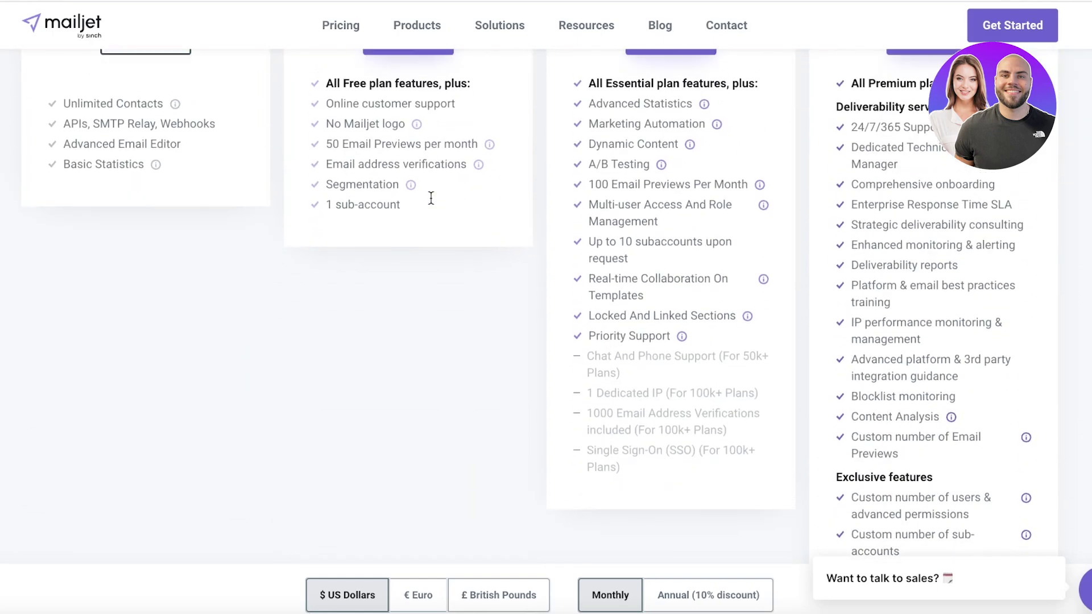
scroll(431, 197, "up", 4)
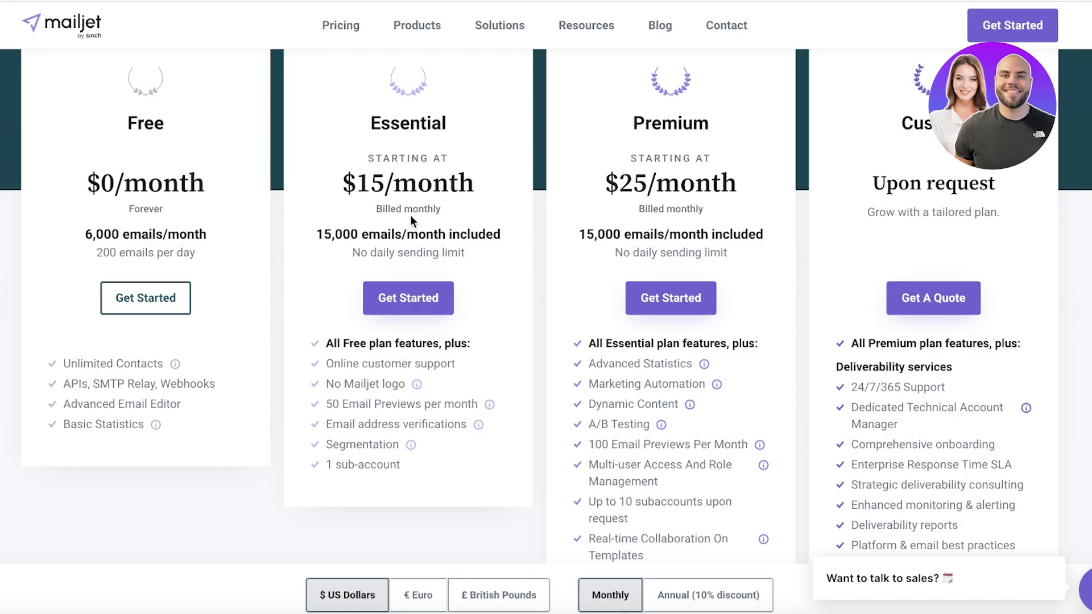
scroll(410, 214, "up", 1)
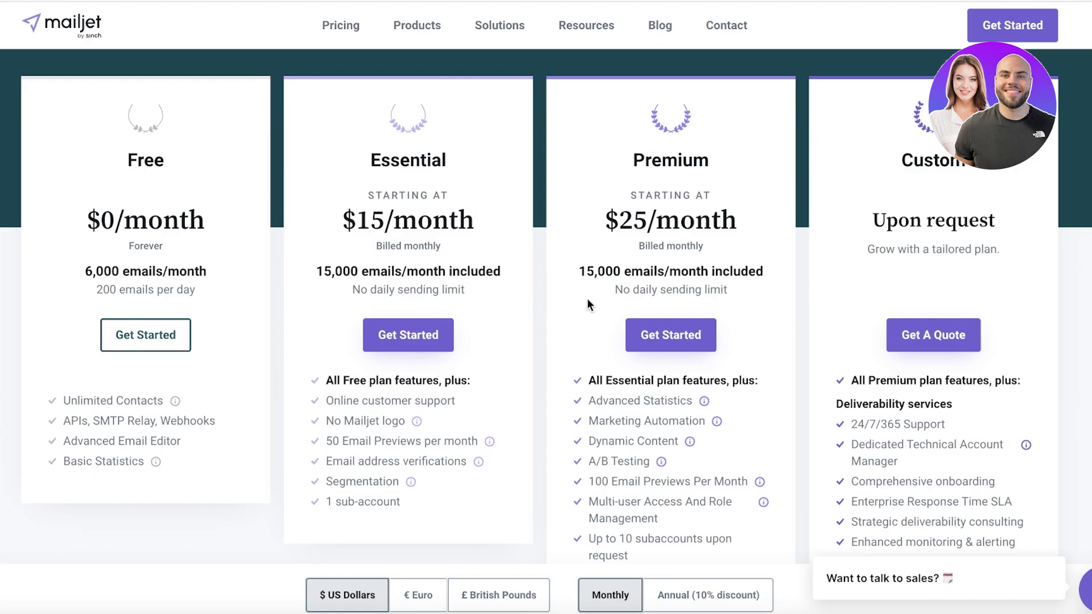
scroll(745, 282, "down", 1)
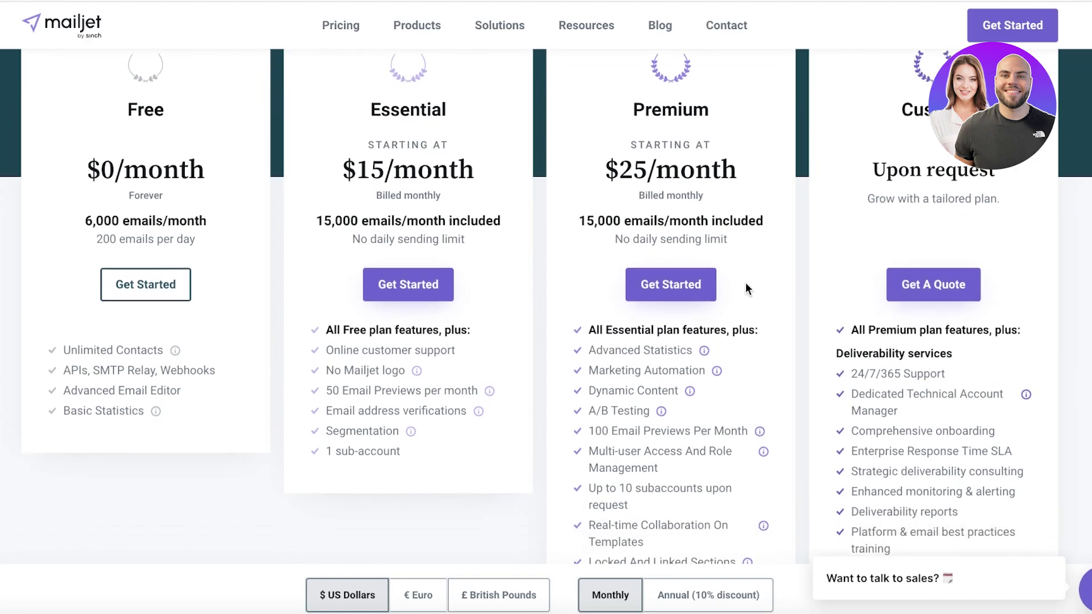
scroll(744, 393, "down", 1)
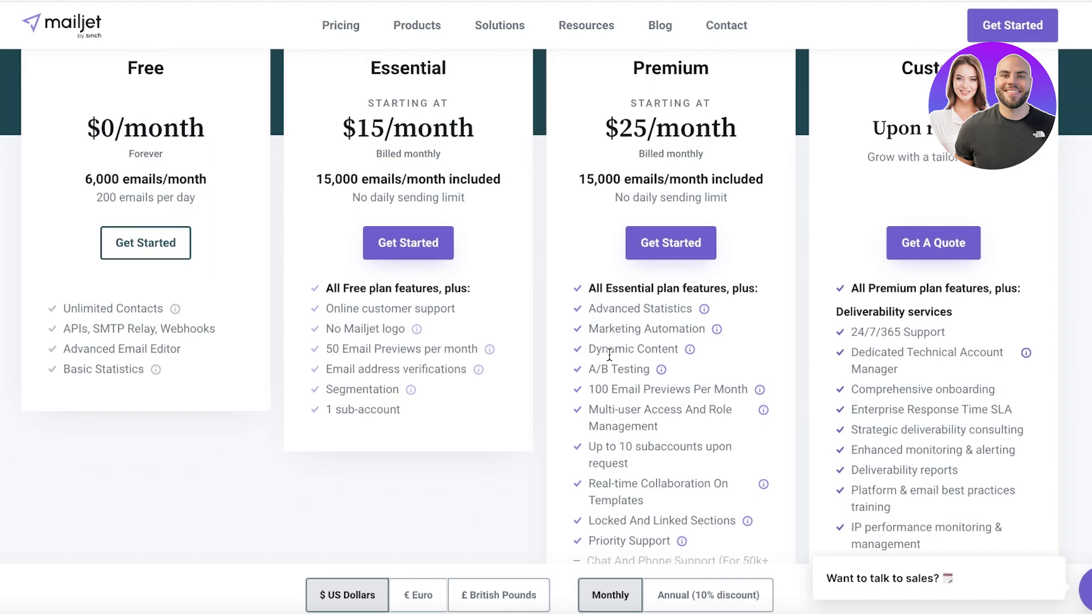
scroll(608, 381, "down", 1)
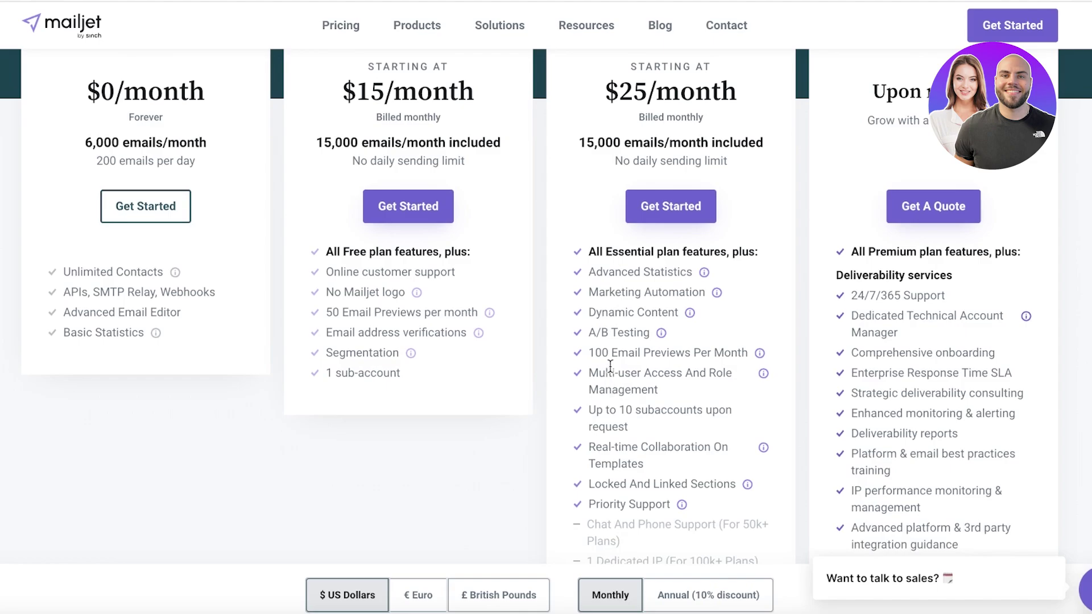
scroll(660, 359, "down", 2)
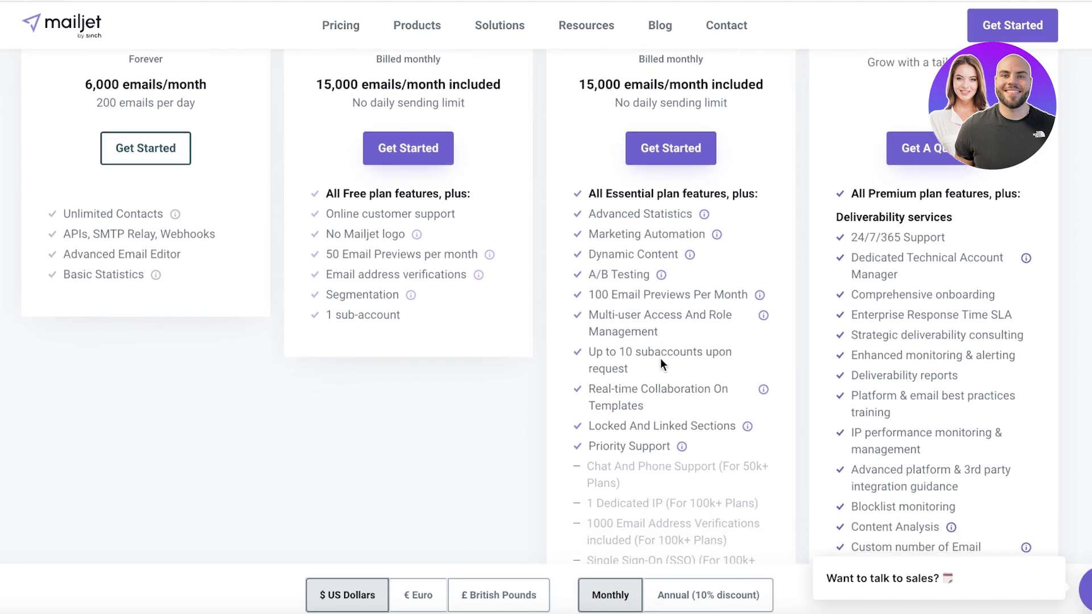
scroll(660, 360, "down", 2)
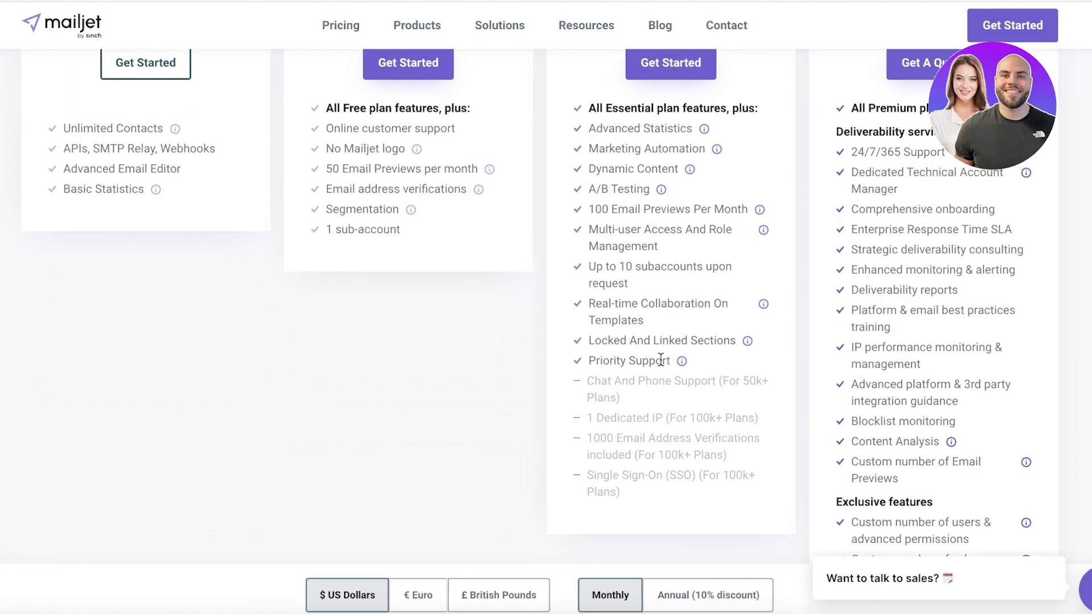
scroll(577, 389, "up", 1)
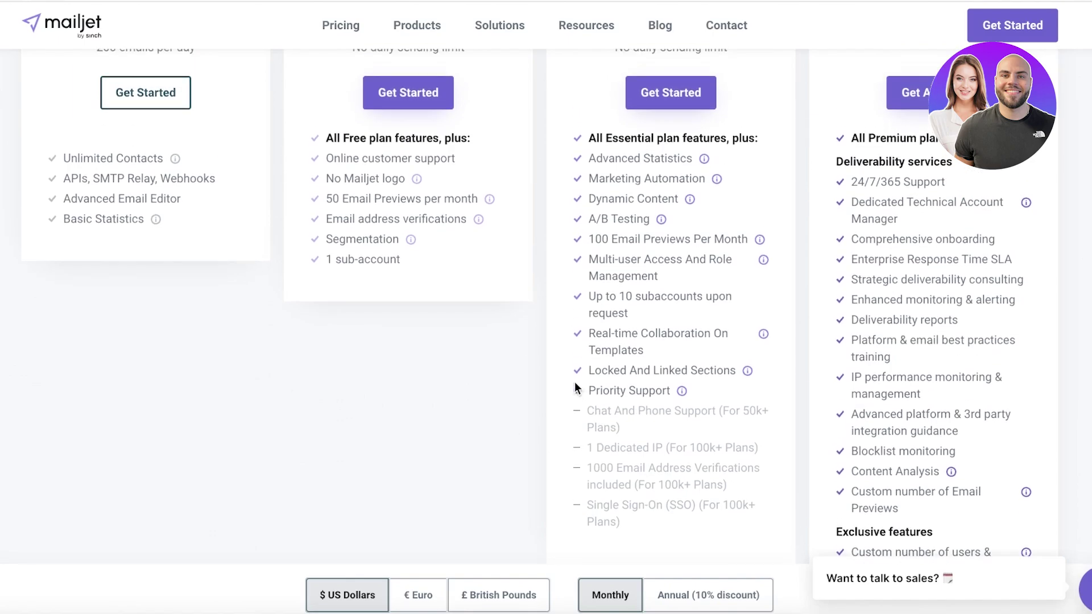
scroll(576, 388, "up", 3)
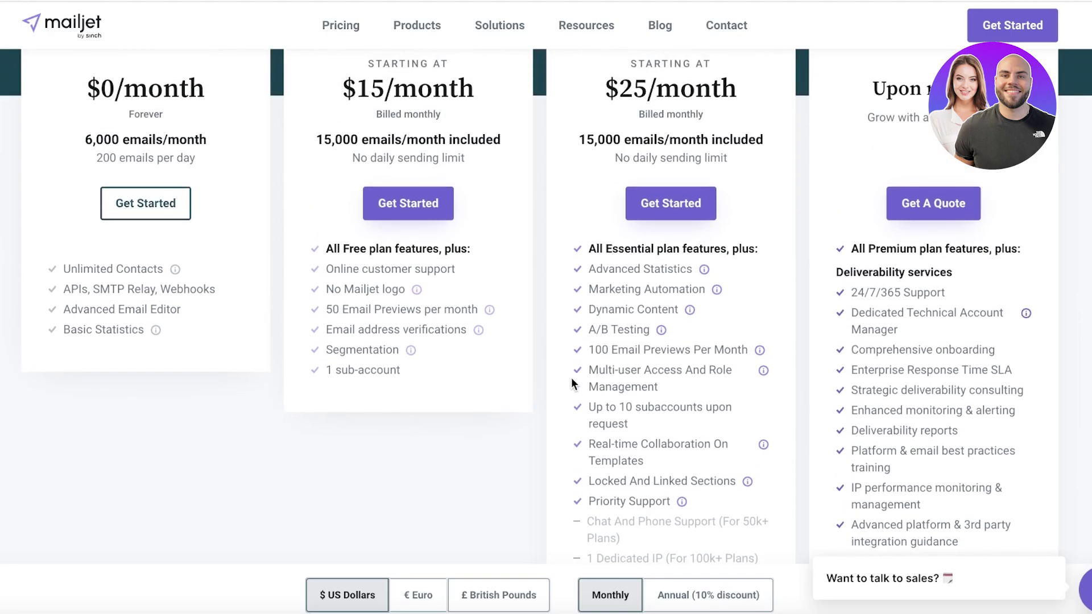
scroll(573, 383, "up", 1)
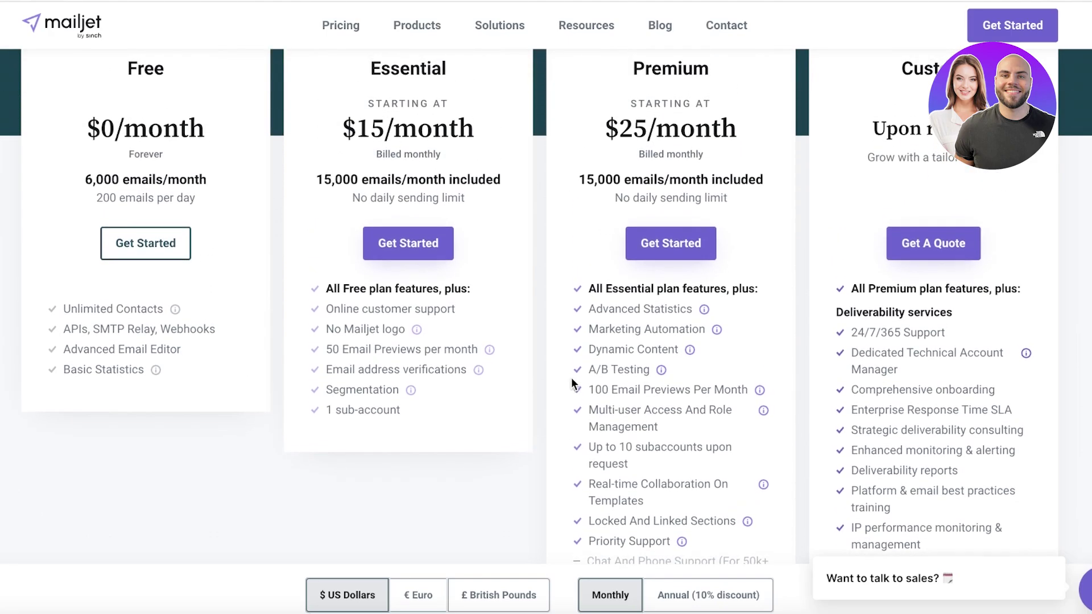
Step: Drag the emails-per-month slider to 50,000 so Essential shows $35/month and Premium $50/month
scroll(571, 380, "up", 6)
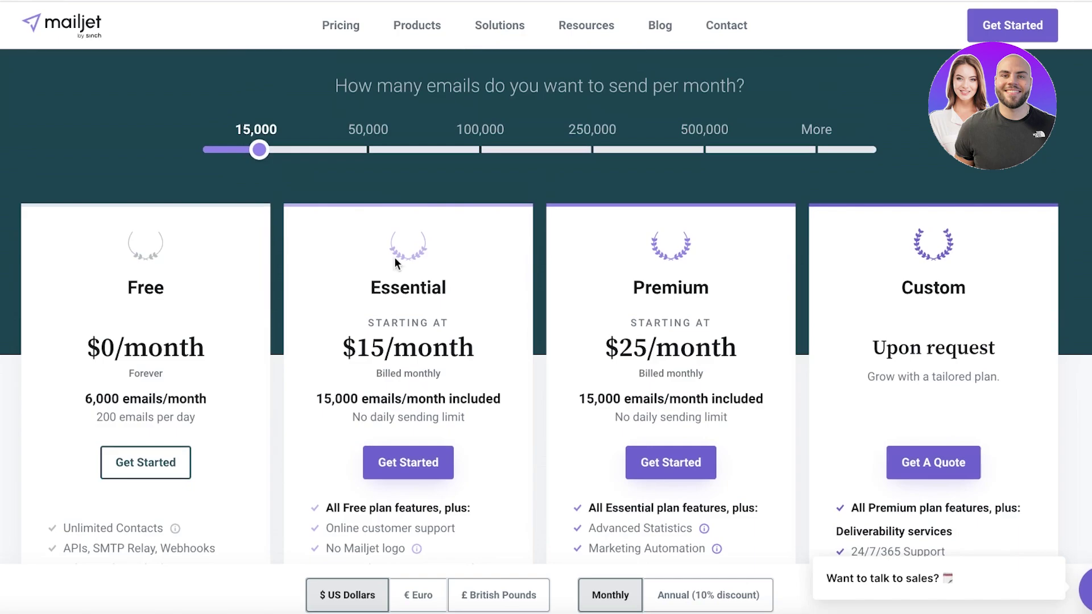
left_click_drag(271, 150, 343, 149)
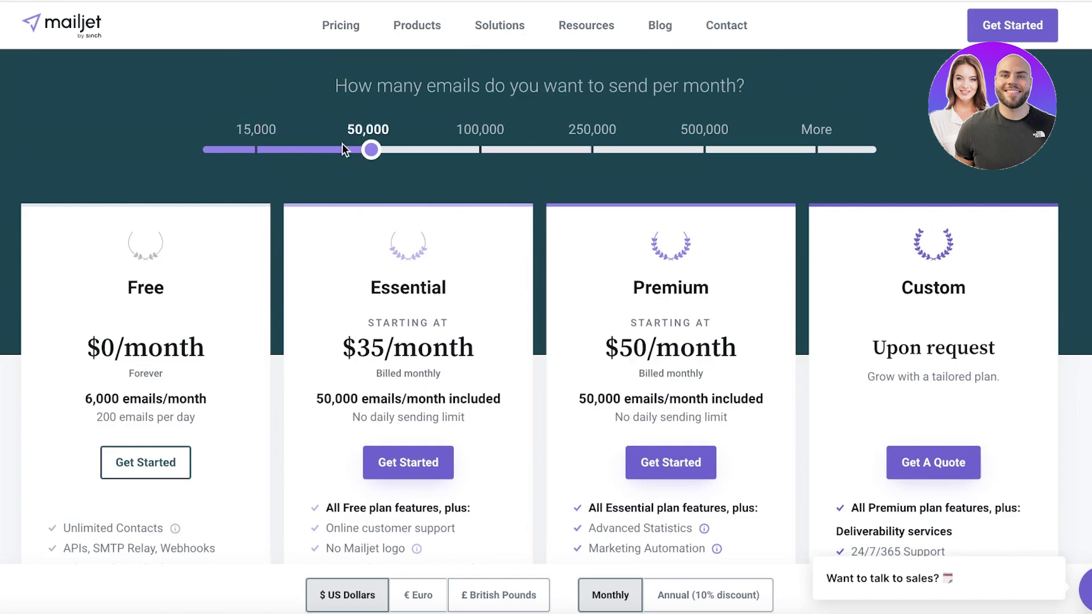
scroll(266, 306, "down", 2)
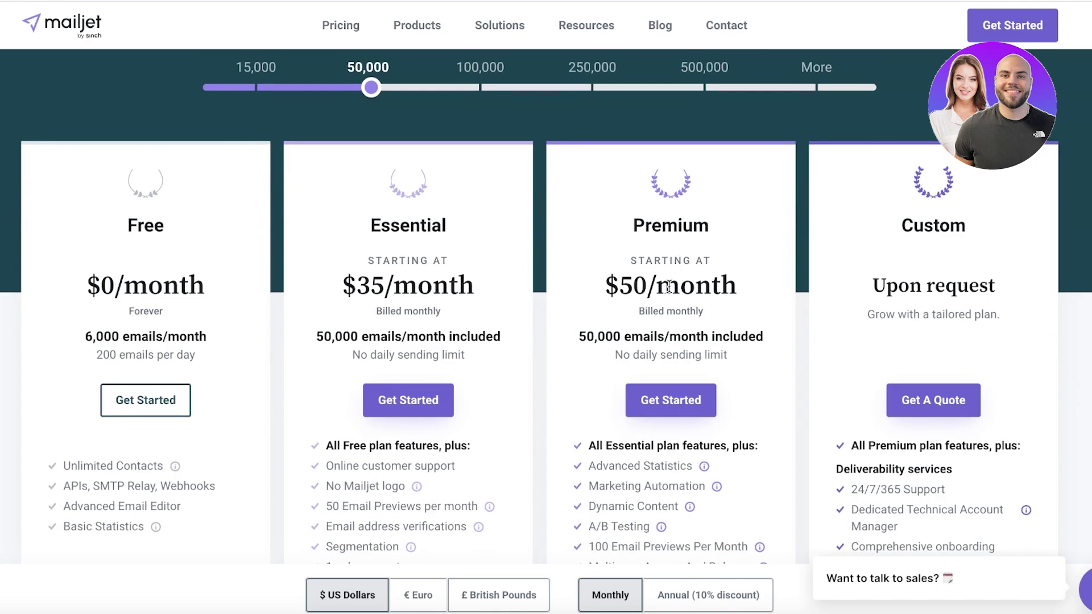
scroll(669, 287, "up", 3)
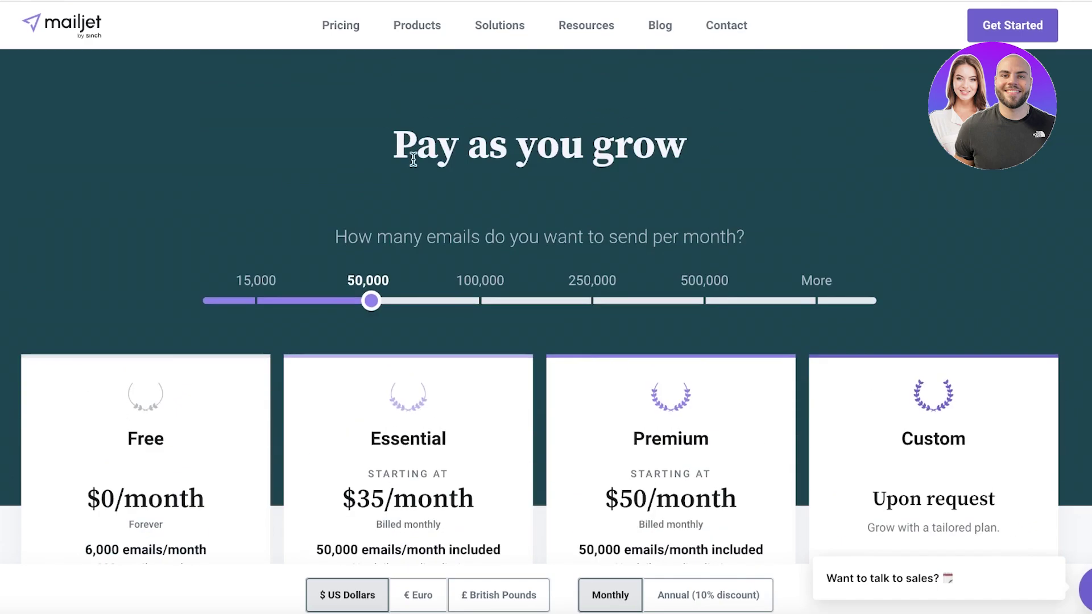
left_click_drag(374, 280, 456, 305)
Step: Return to the homepage sign-up form, fill in a saved email and the password, and submit
left_click(379, 305)
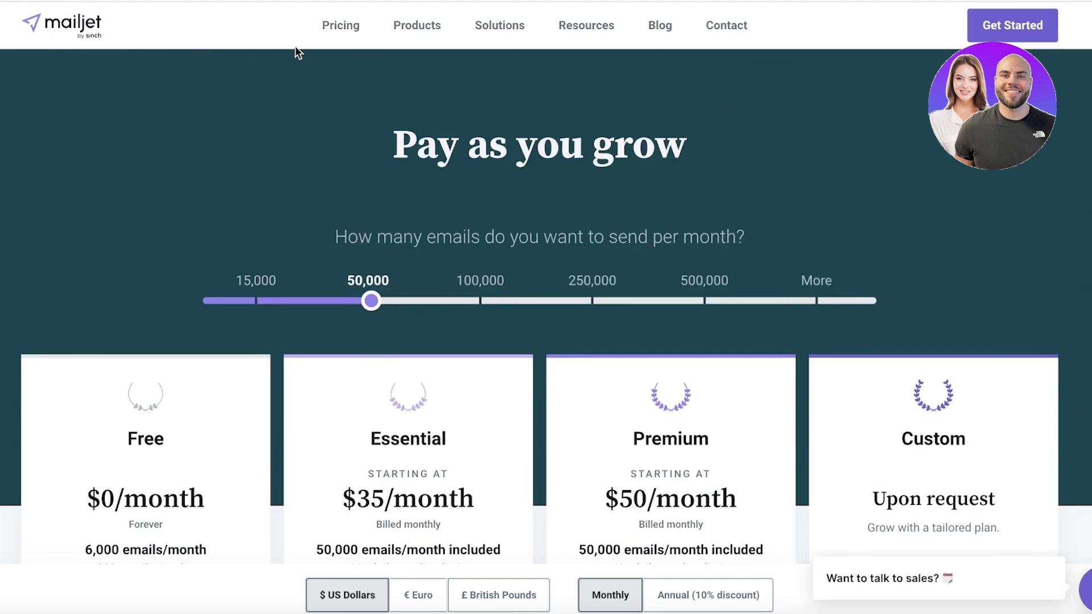
key("alt+Left")
mouse_move(586, 53)
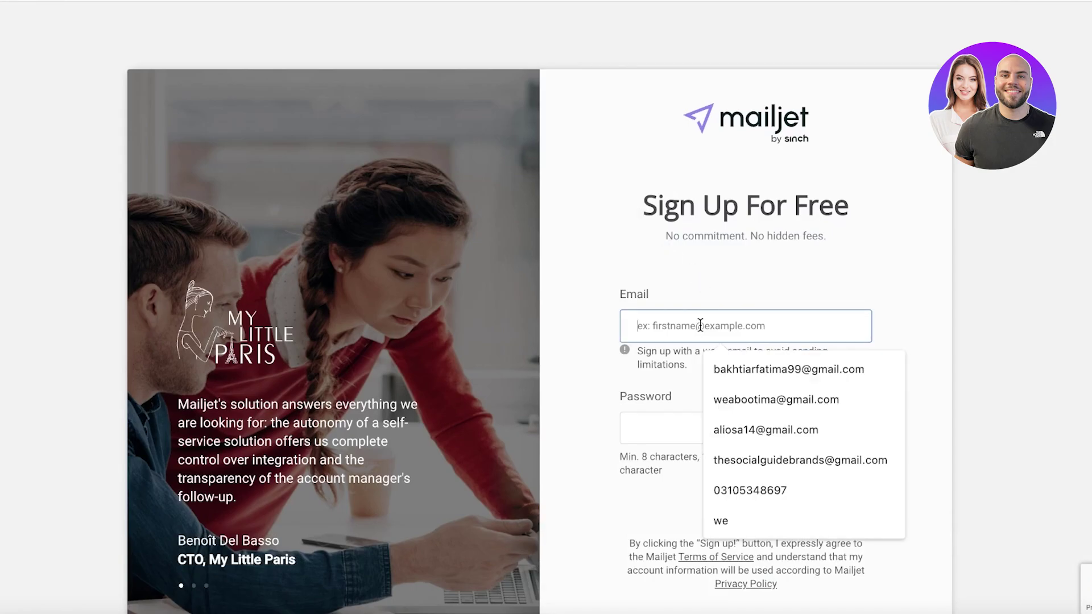
left_click(741, 390)
left_click(694, 420)
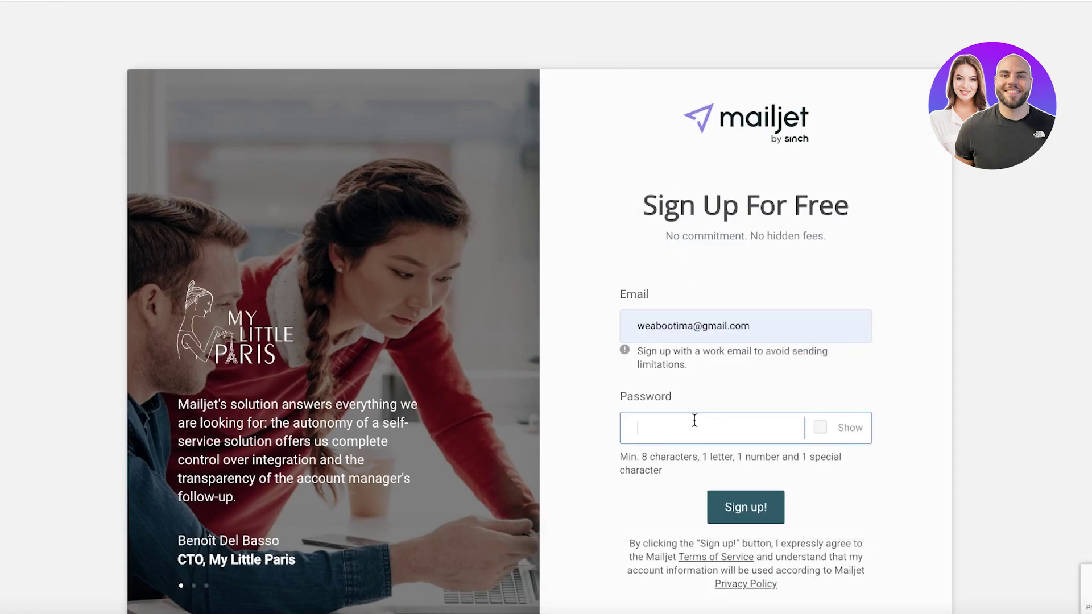
type("•••••••••")
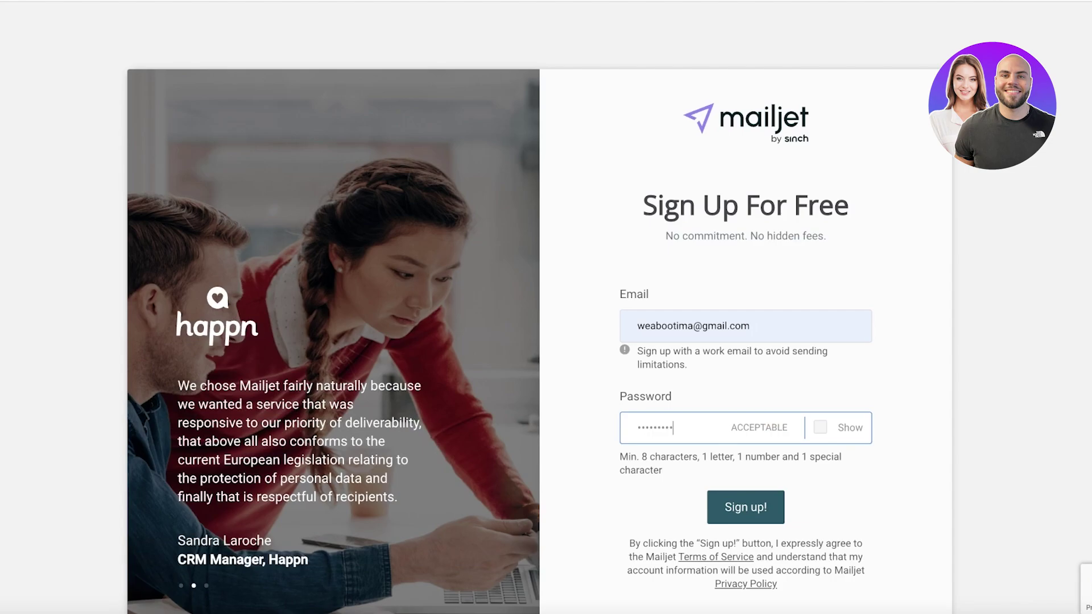
left_click(759, 514)
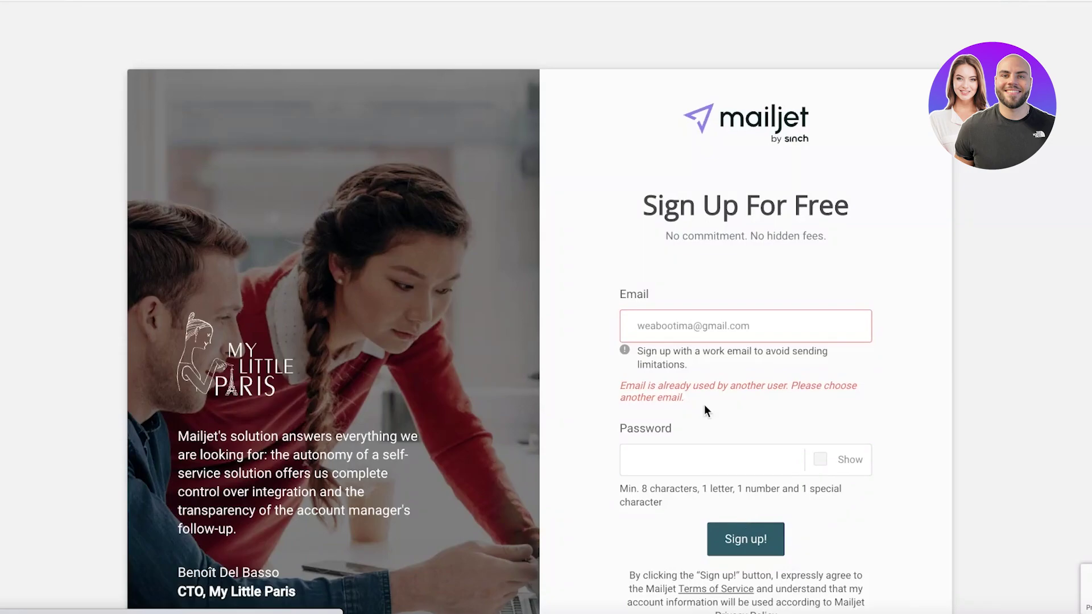
Step: Replace the rejected email with a different suggested address and re-enter the account password
triple_click(709, 327)
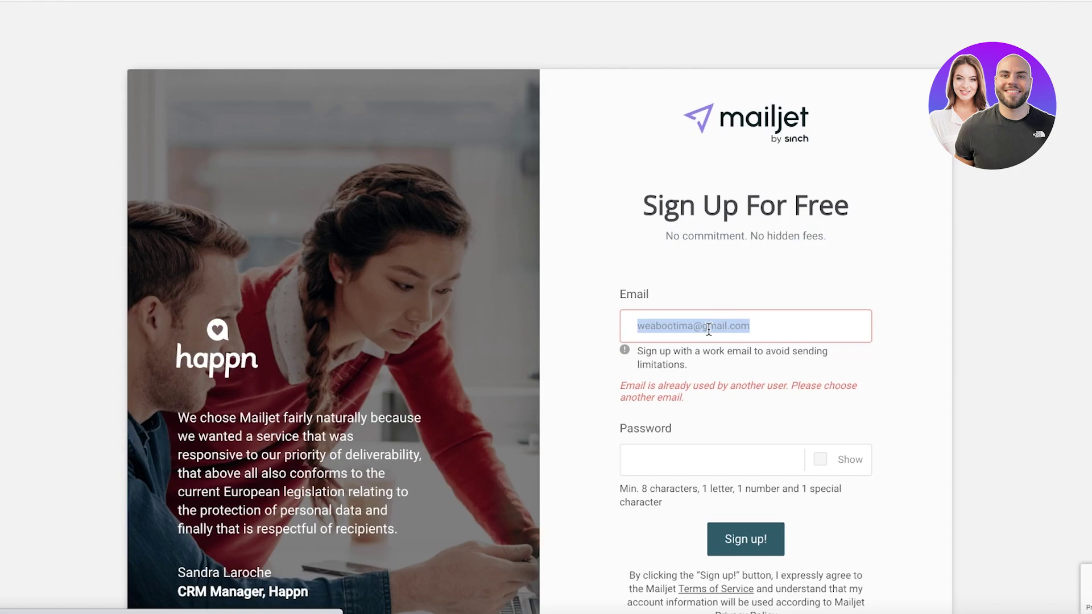
key("BackSpace")
type("bakhtiarfa")
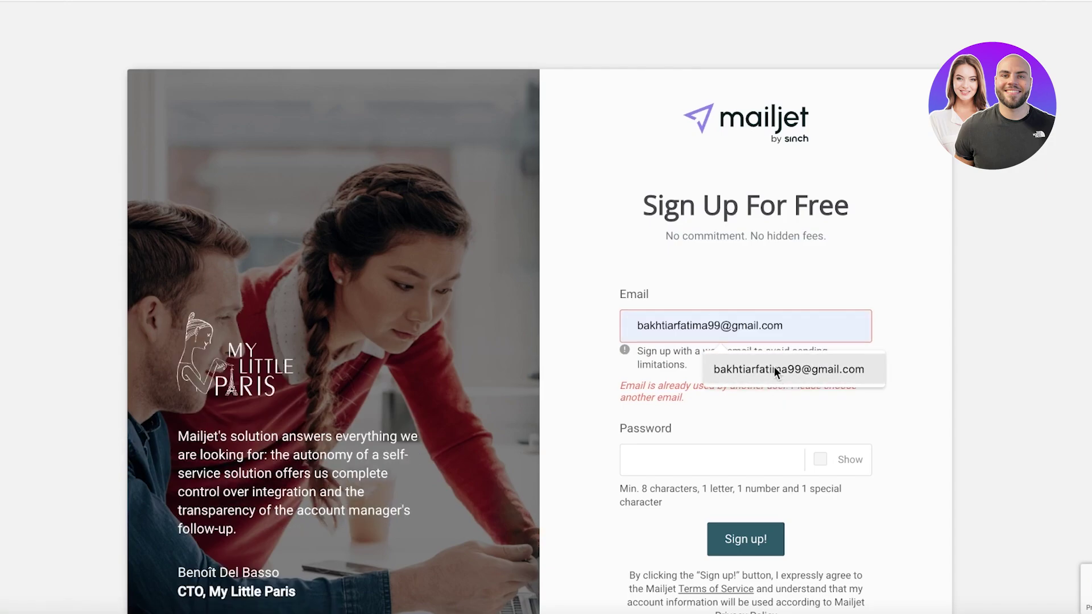
left_click(773, 369)
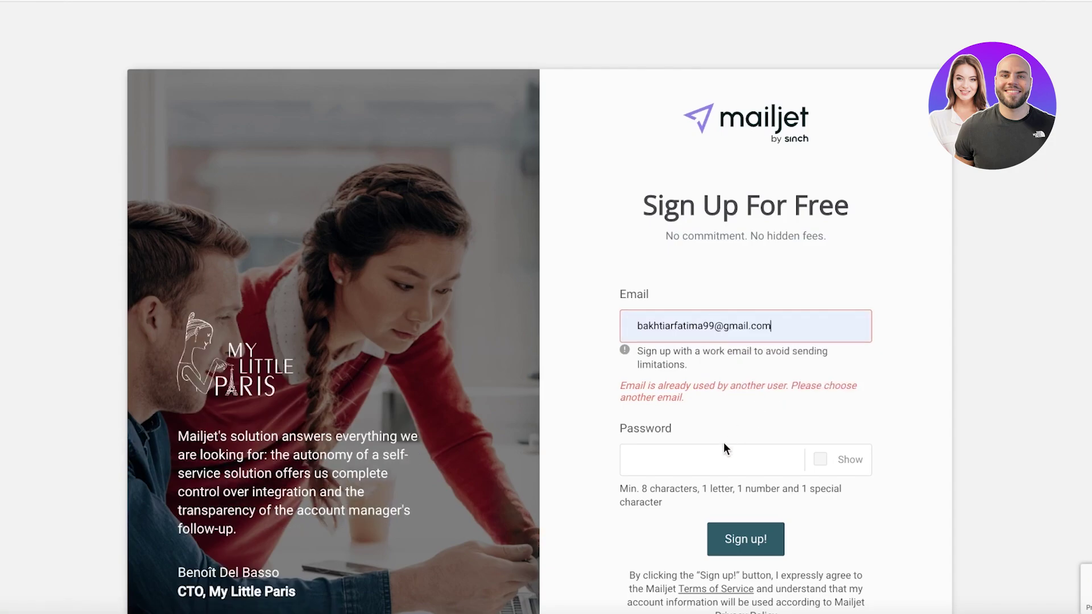
left_click(696, 462)
left_click(697, 482)
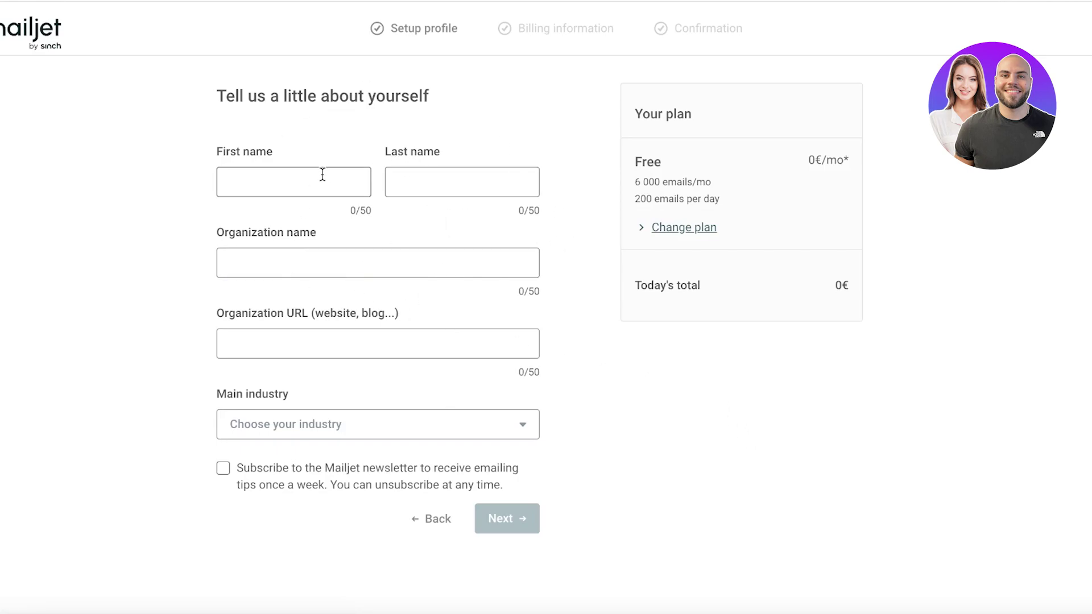
Step: Fill the profile's first and last name from saved details and enter the organization name 'Ex'
left_click(317, 195)
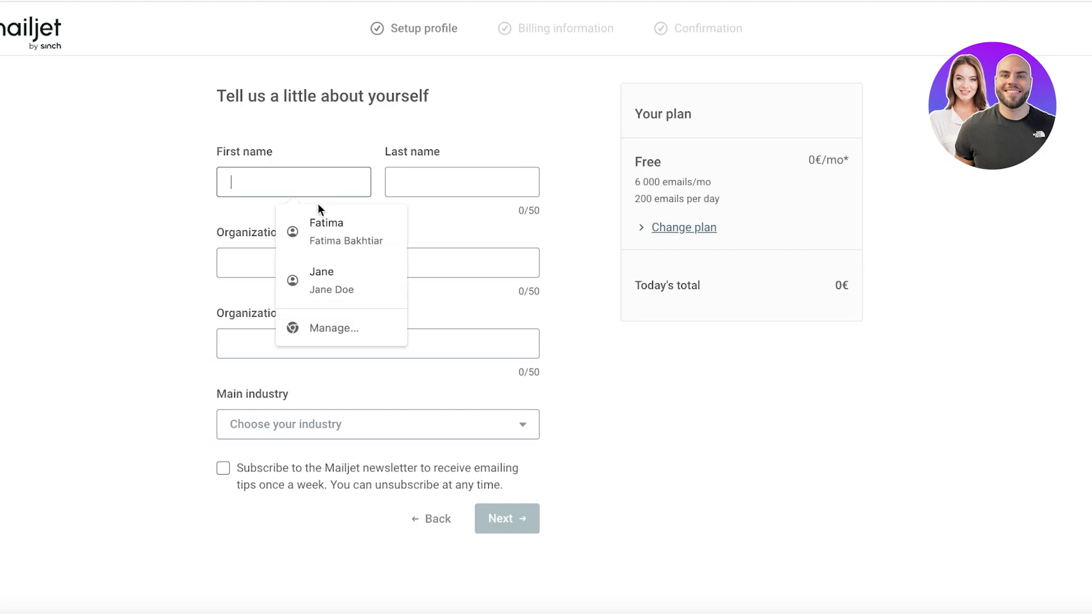
left_click(322, 259)
left_click(320, 268)
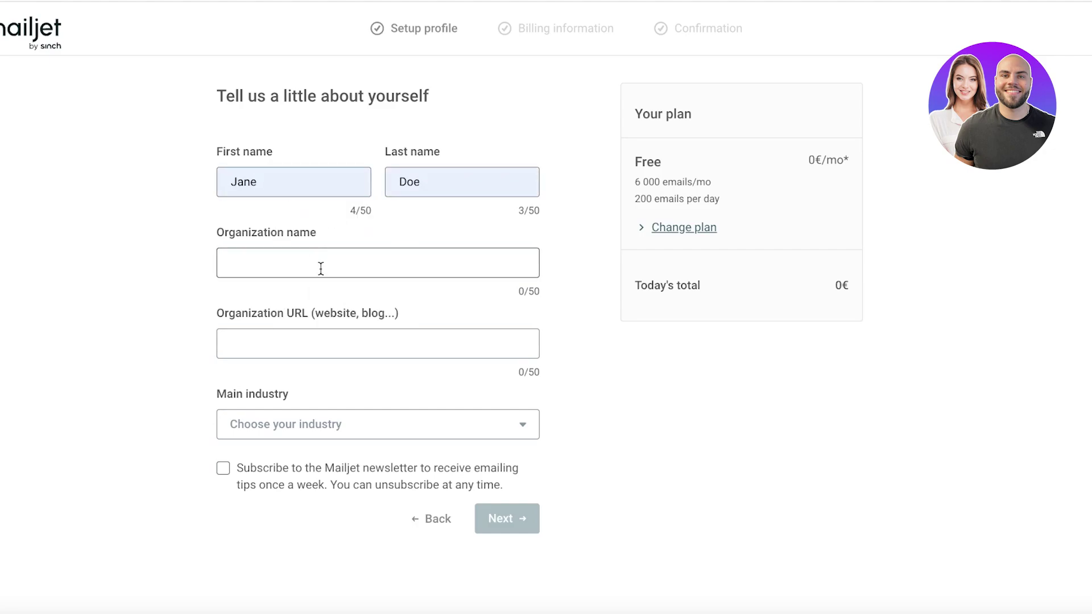
type("Ex")
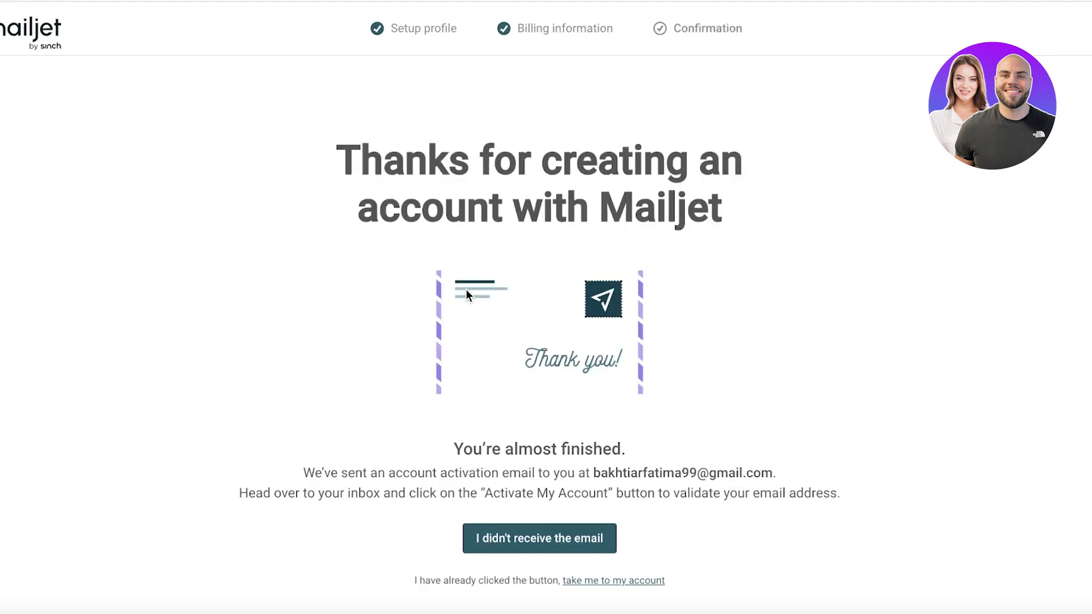
scroll(468, 295, "down", 2)
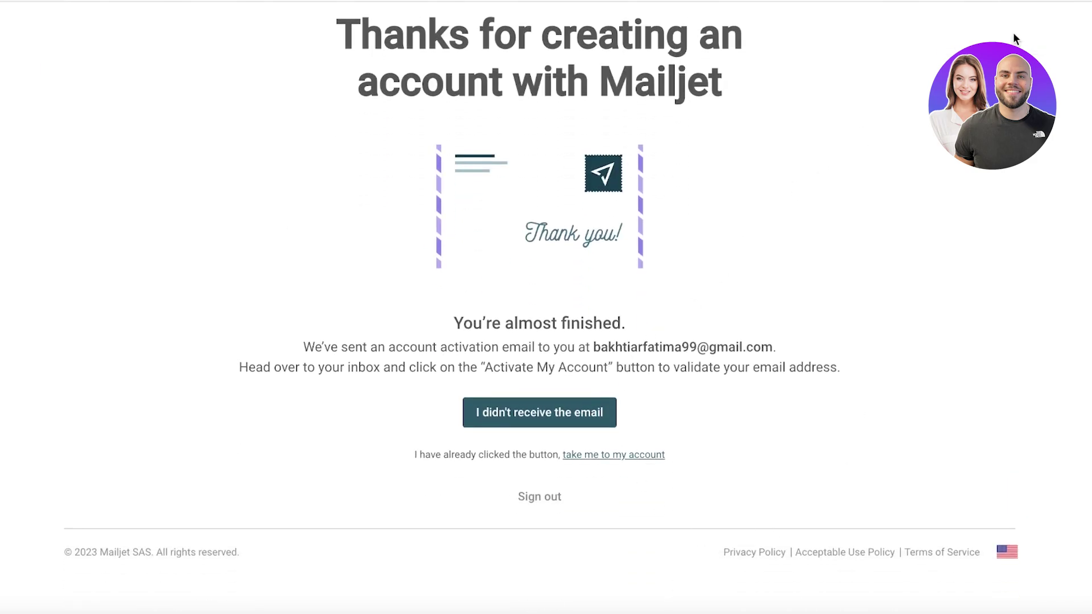
Step: Open a new browser tab and type 'gm' to head to the Gmail inbox
key("ctrl+t")
type("g")
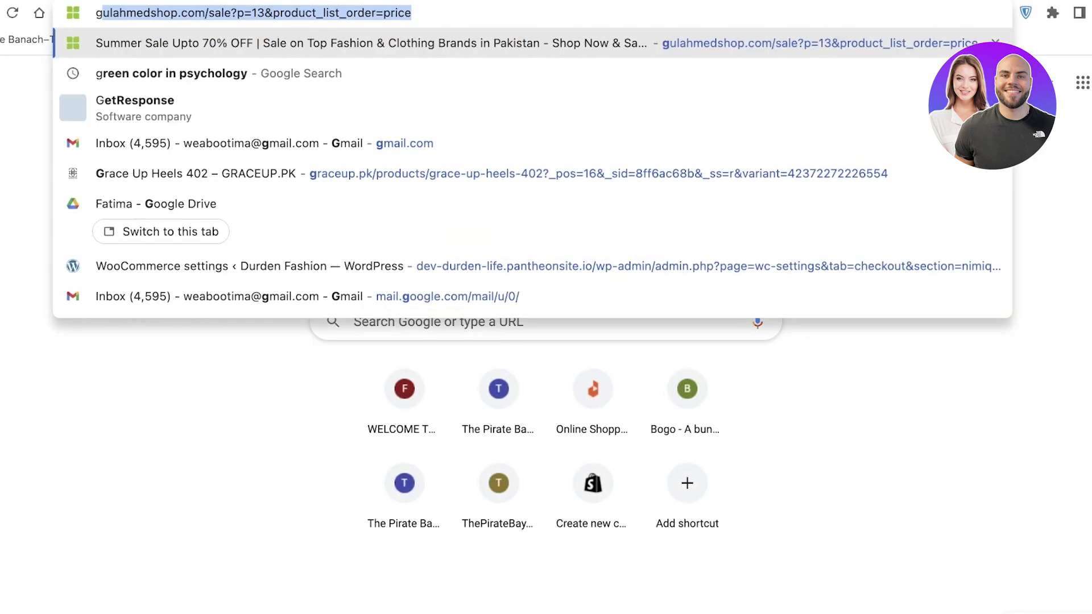
type("m")
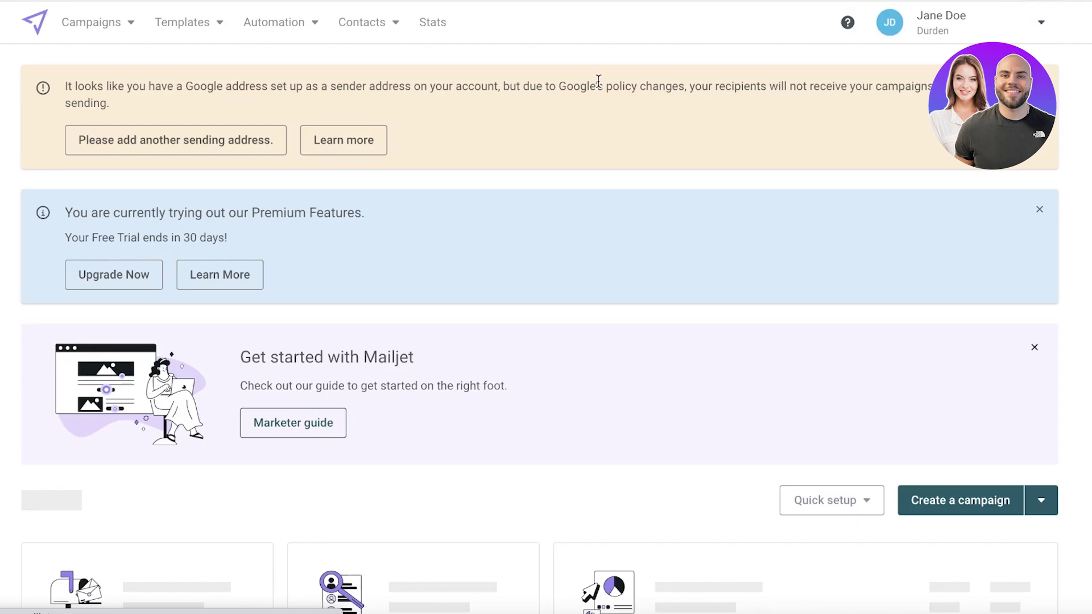
Step: Dismiss the Premium Features trial and Get started with Mailjet banners, then review the dashboard
left_click(1039, 209)
left_click(1036, 215)
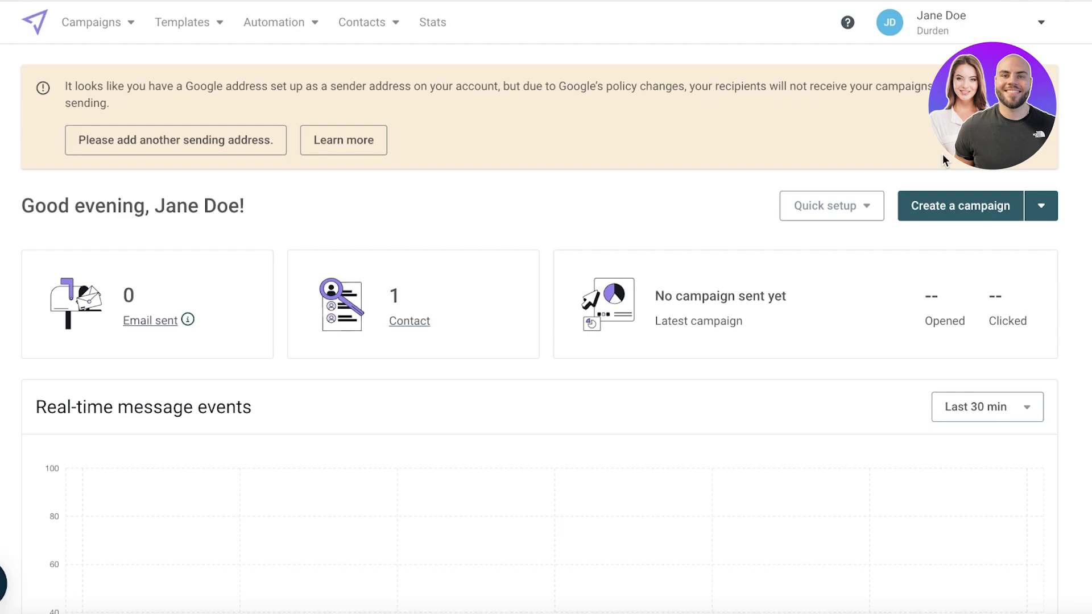
scroll(813, 158, "down", 5)
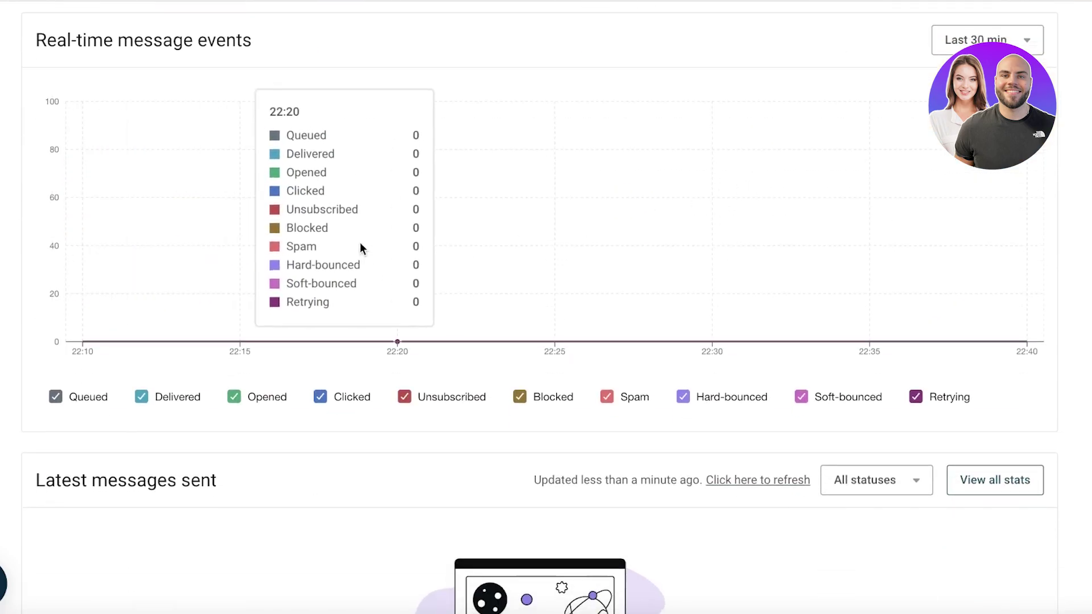
scroll(674, 234, "up", 5)
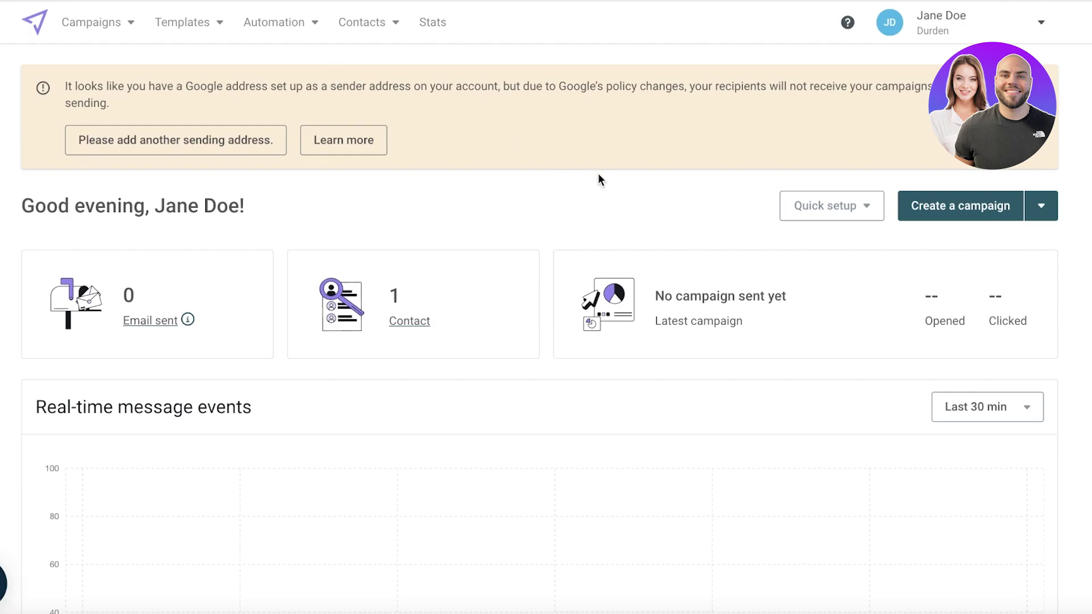
scroll(572, 84, "down", 7)
scroll(629, 176, "up", 7)
scroll(948, 348, "down", 4)
scroll(350, 180, "down", 9)
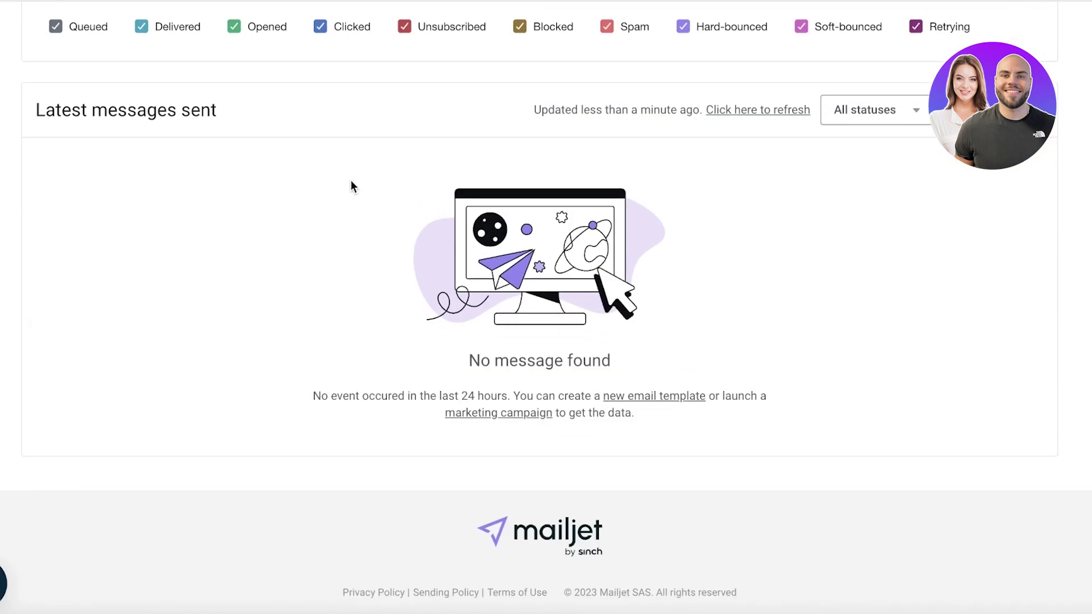
scroll(351, 180, "up", 13)
scroll(349, 180, "down", 7)
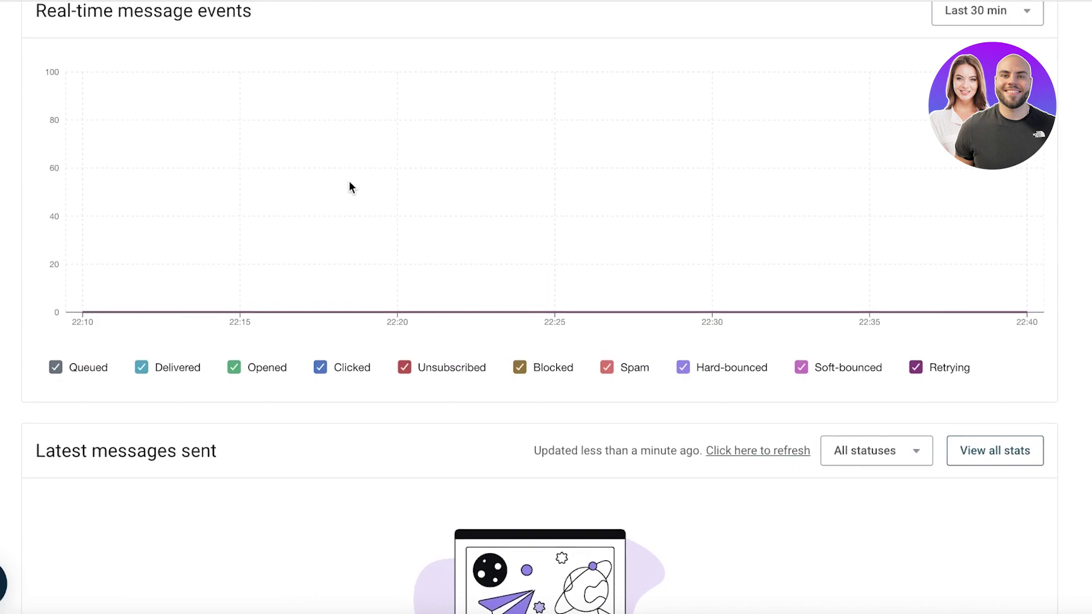
scroll(320, 213, "up", 1)
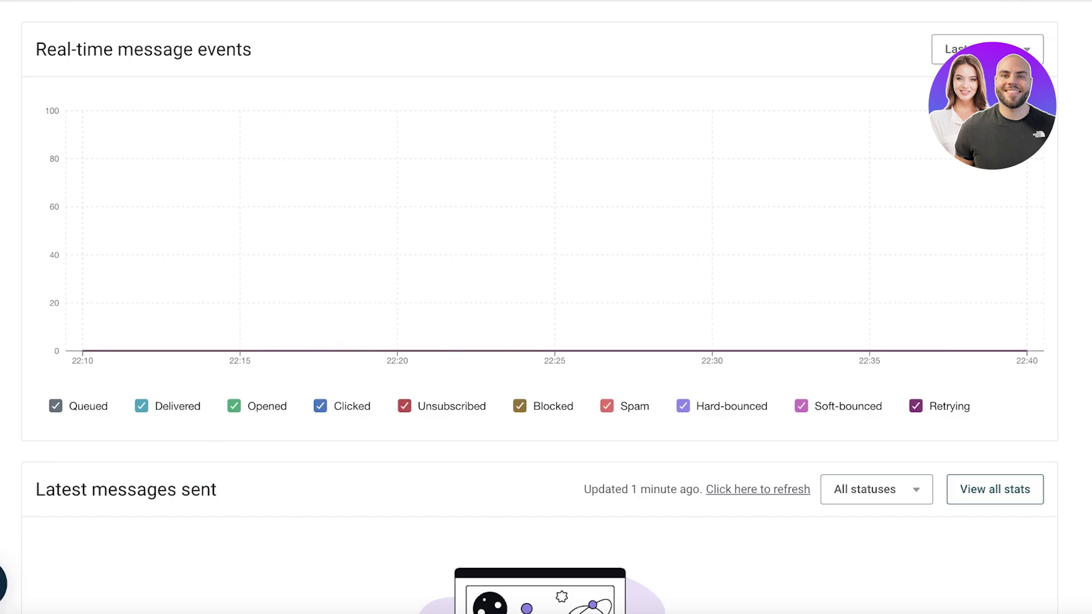
scroll(281, 97, "down", 4)
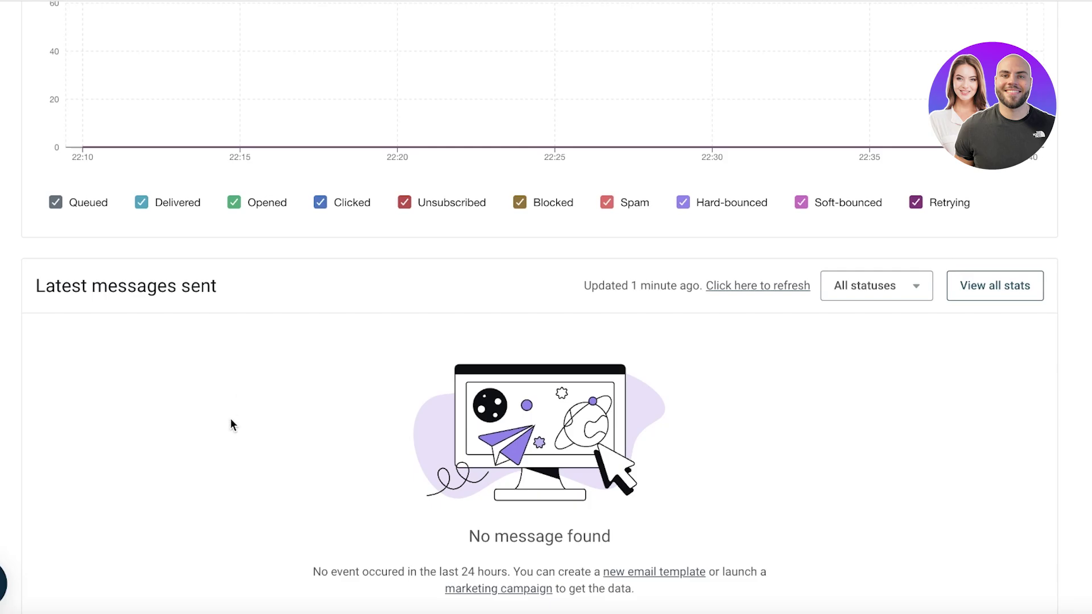
scroll(206, 407, "up", 9)
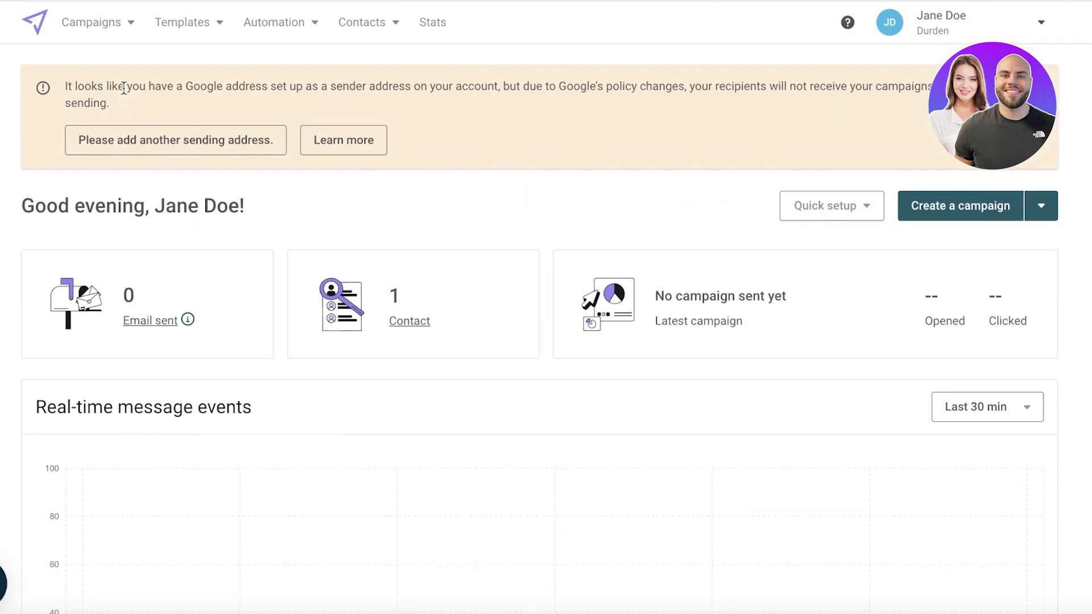
Step: Browse the Campaigns, Templates, Automation and Contacts menus, then open the Stats page for 06/14/2023
left_click(106, 33)
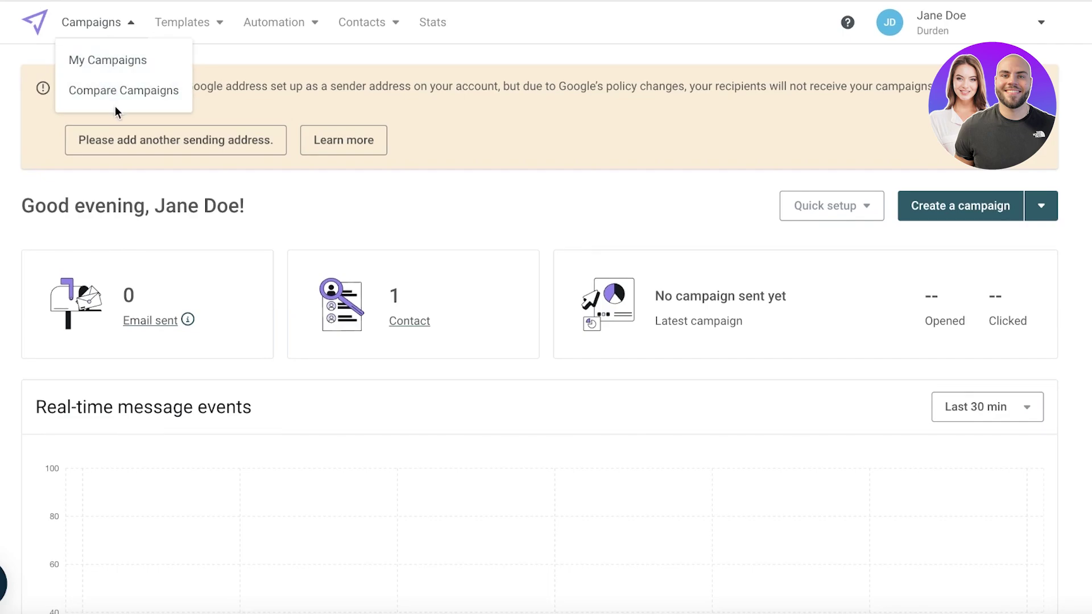
left_click(157, 34)
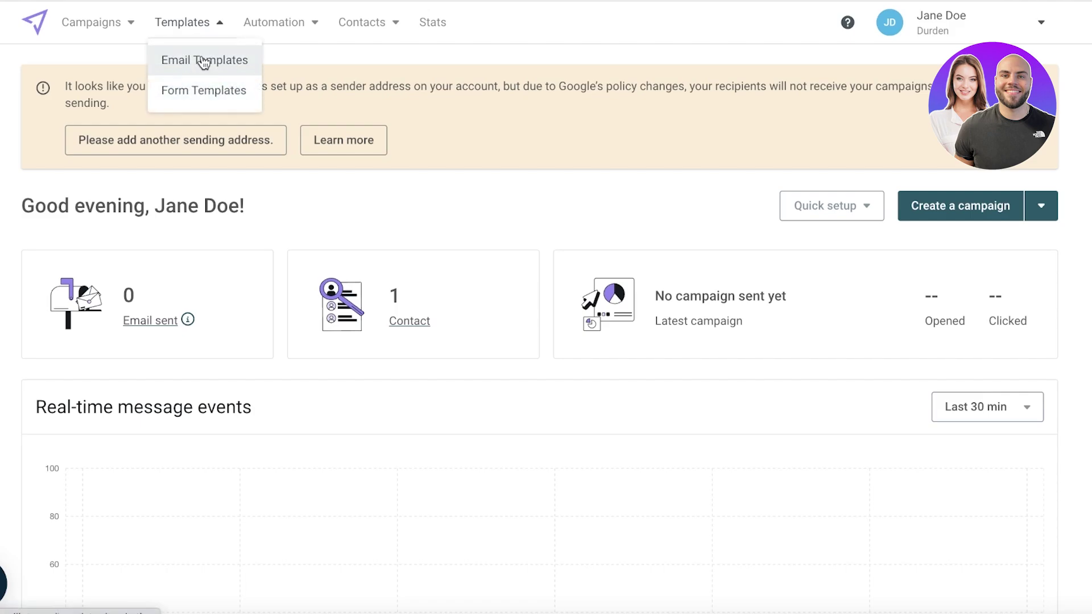
left_click(318, 27)
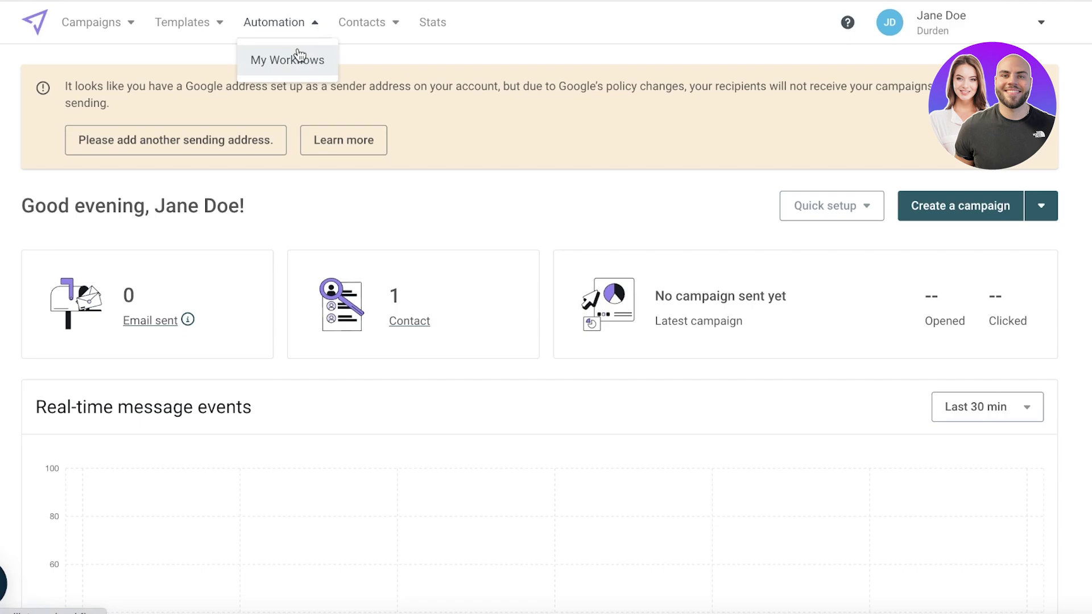
left_click(356, 27)
left_click(296, 26)
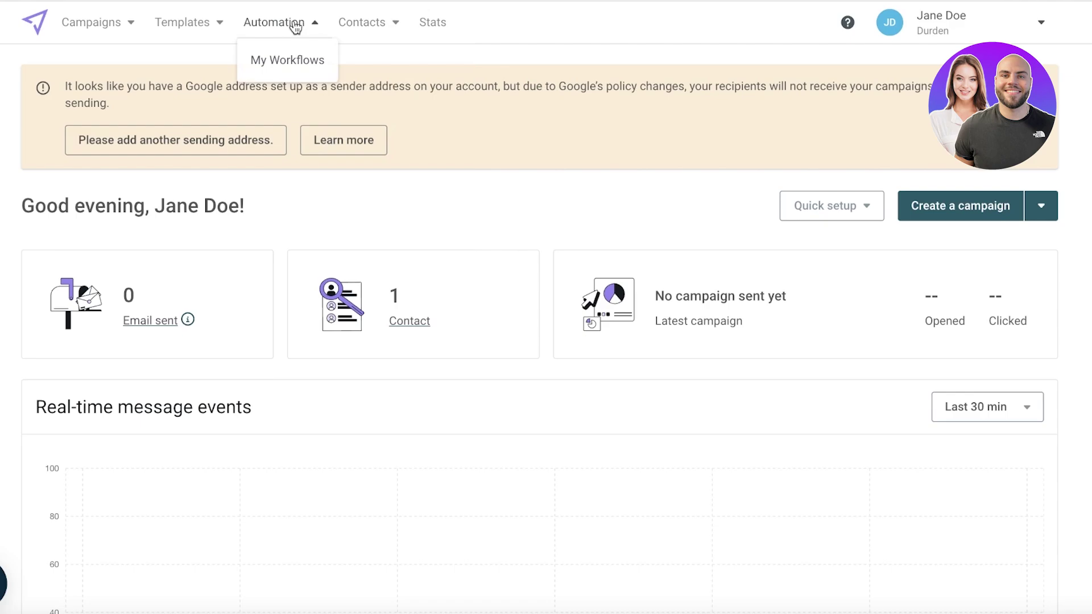
left_click(361, 24)
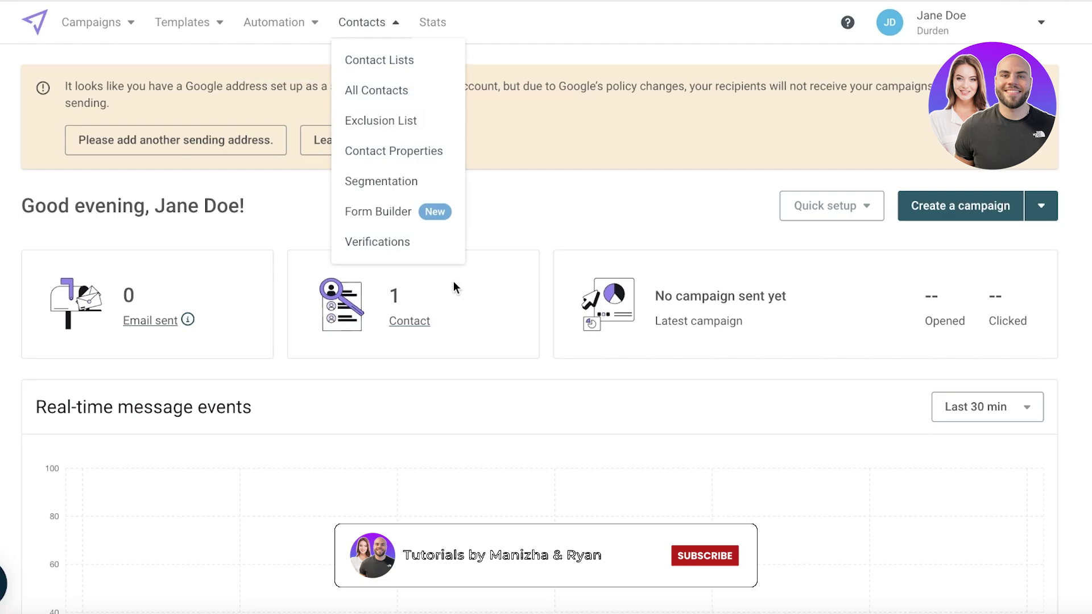
left_click(419, 25)
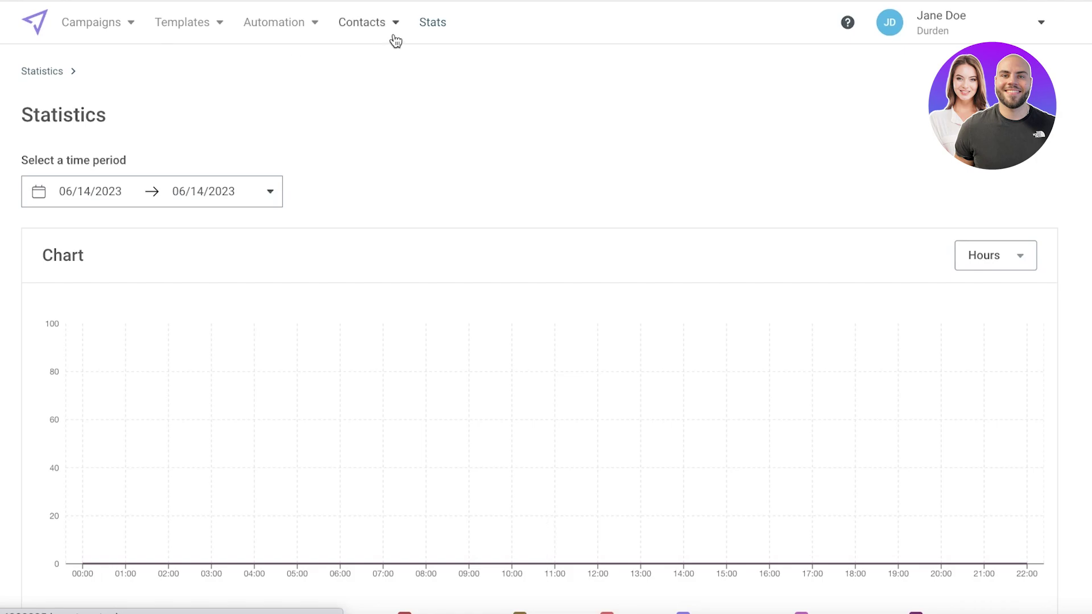
Step: View All Contacts, then go to Contacts > Contact Lists showing MyFirstTest with 1 subscriber
left_click(394, 40)
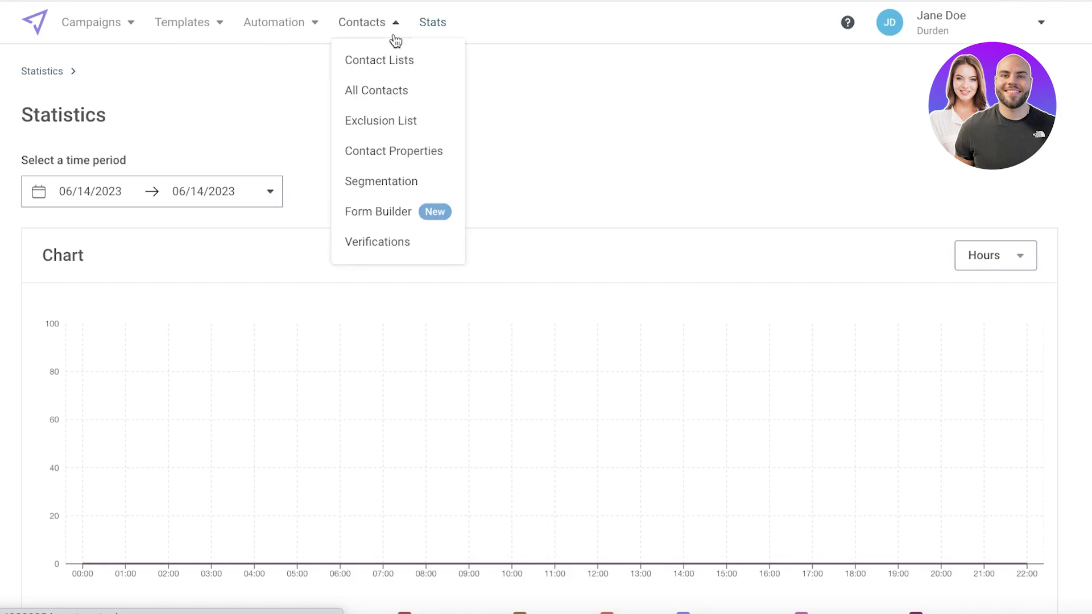
left_click(380, 95)
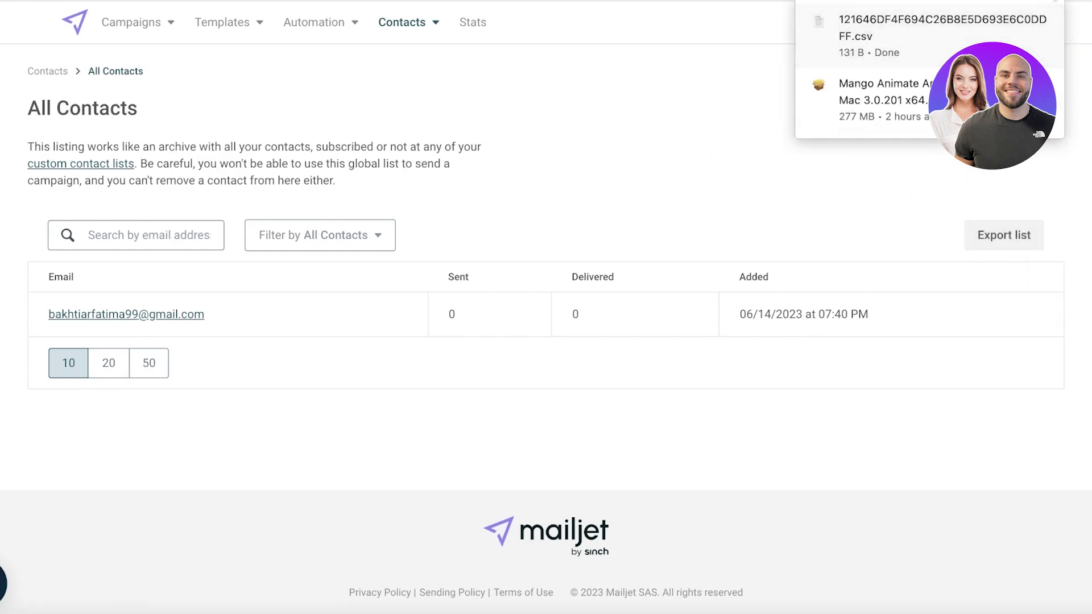
left_click(407, 24)
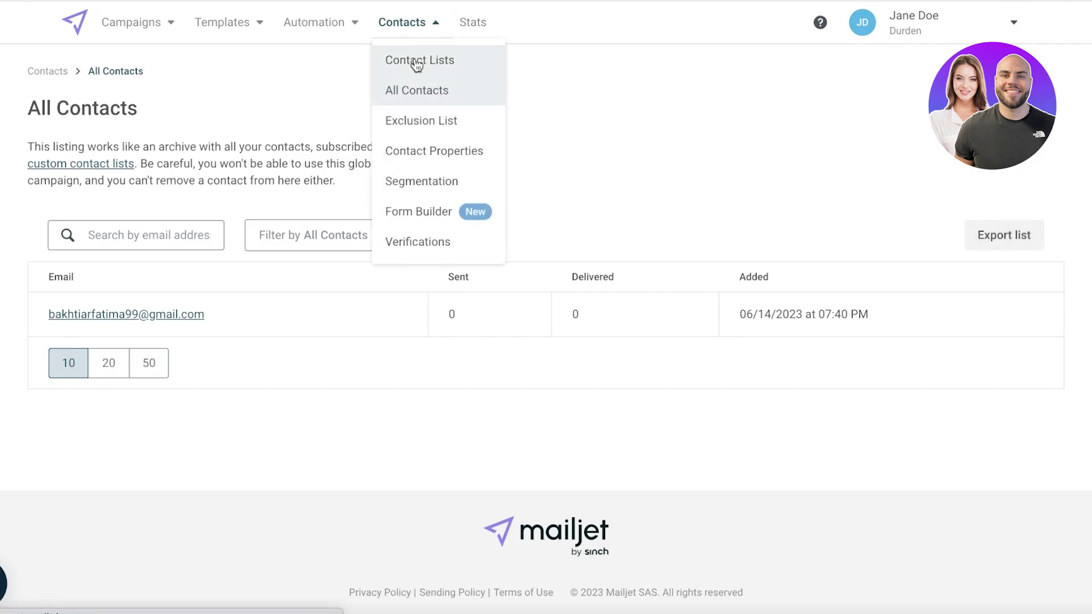
left_click(416, 62)
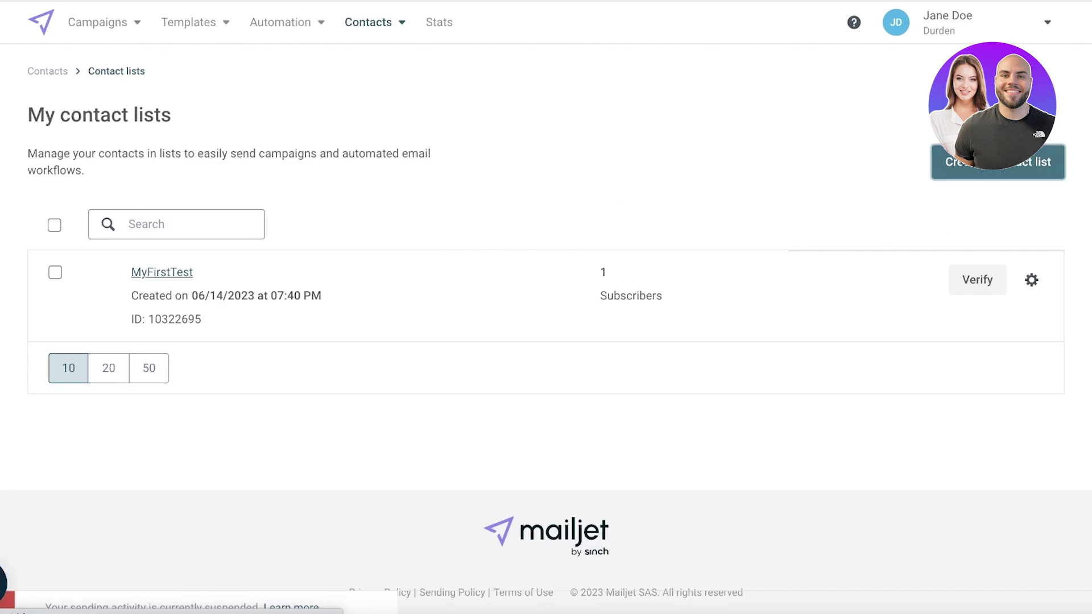
Step: Start a new contact list named 'Customers' with Insert manually as its source
left_click(938, 165)
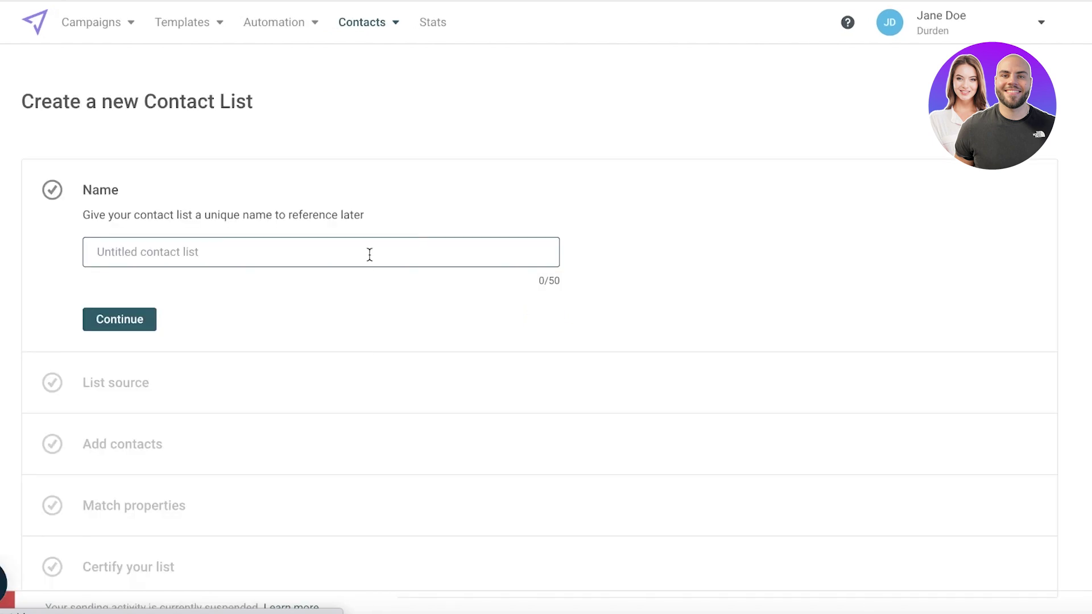
type("Customers")
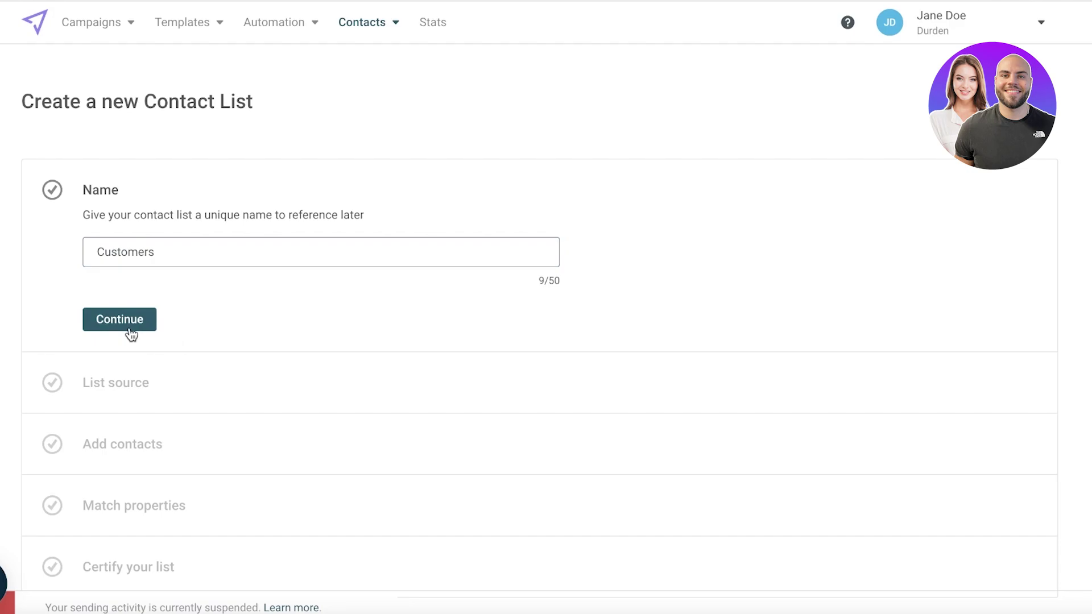
left_click(128, 331)
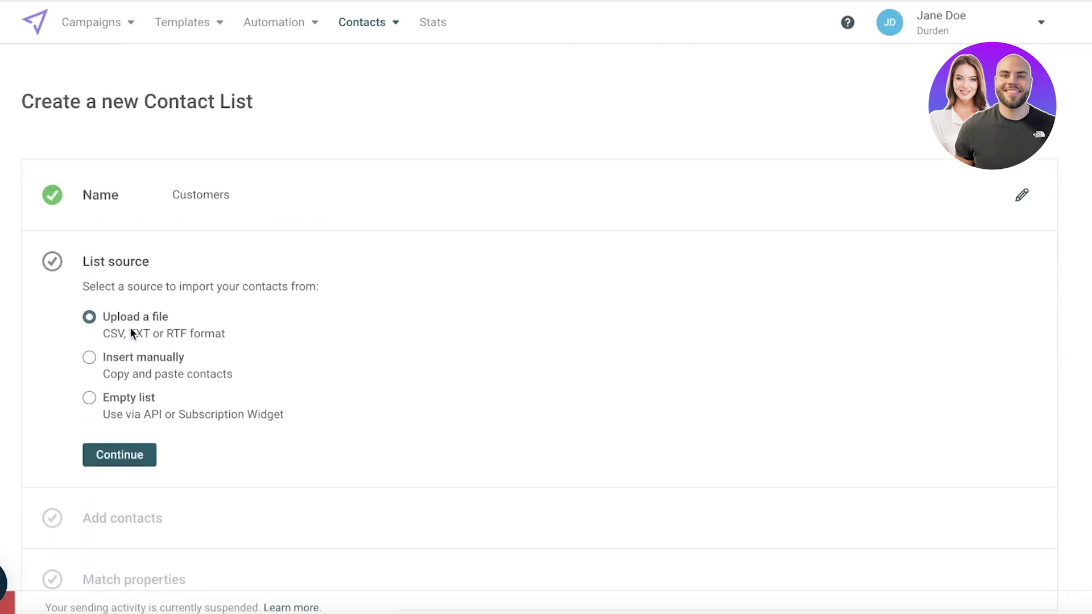
left_click(127, 398)
left_click(137, 319)
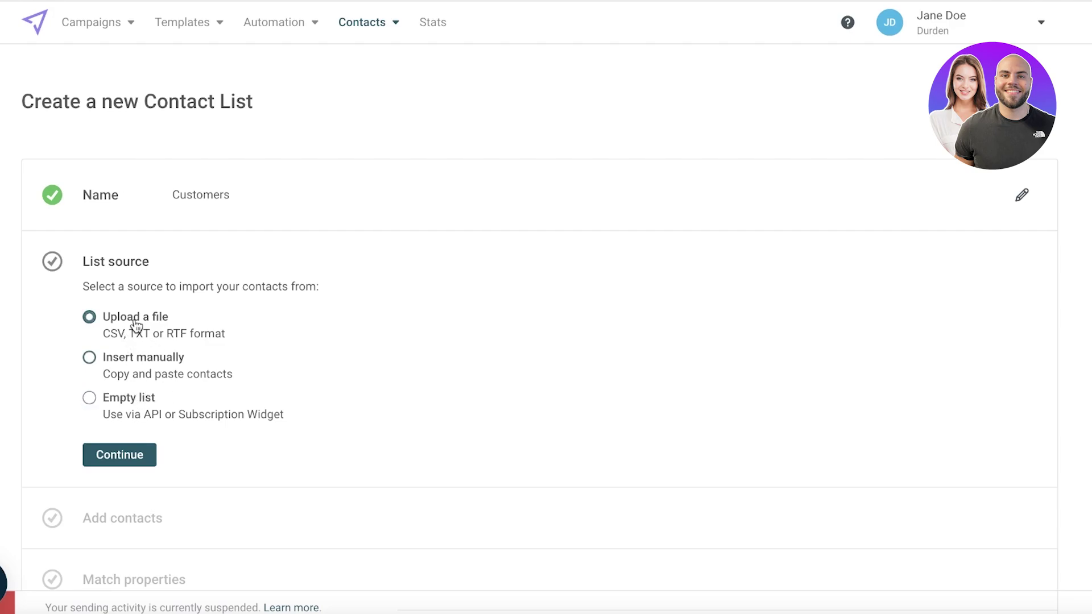
left_click(109, 368)
left_click(90, 318)
left_click(90, 360)
left_click(131, 458)
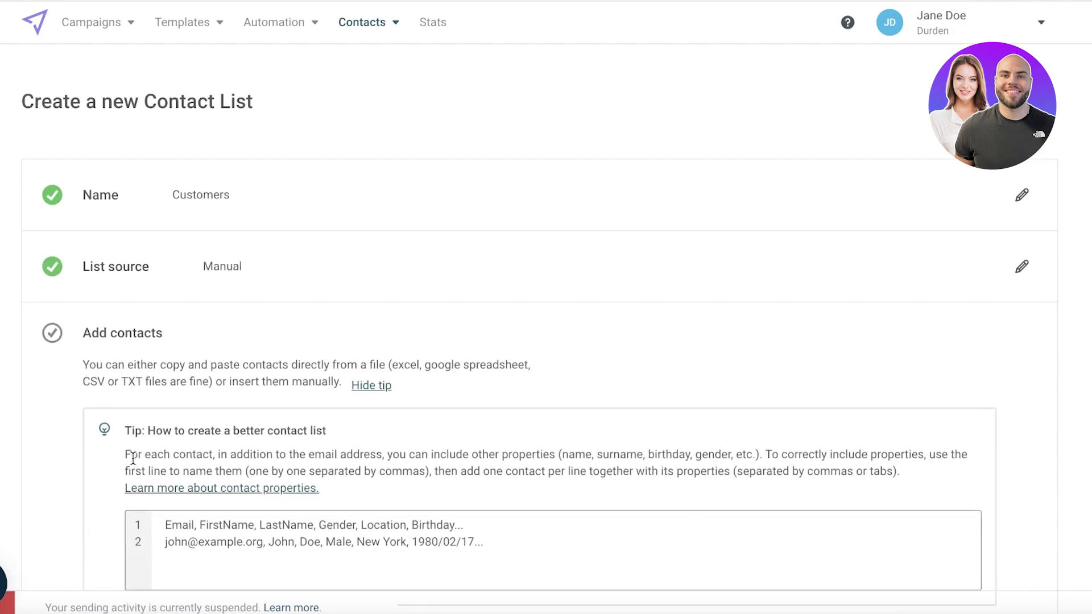
left_click(1022, 264)
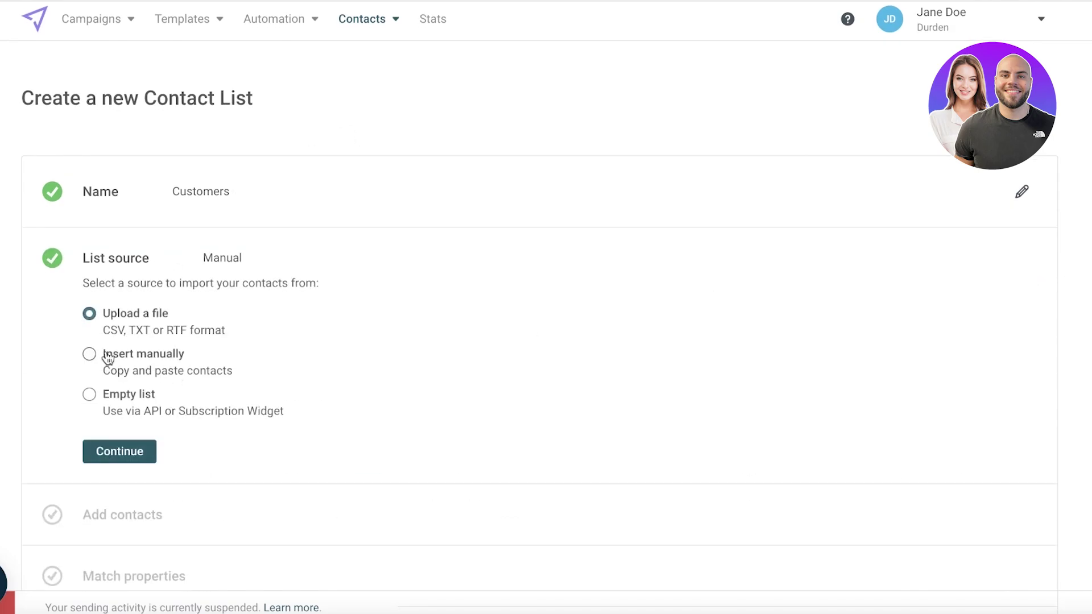
left_click(89, 354)
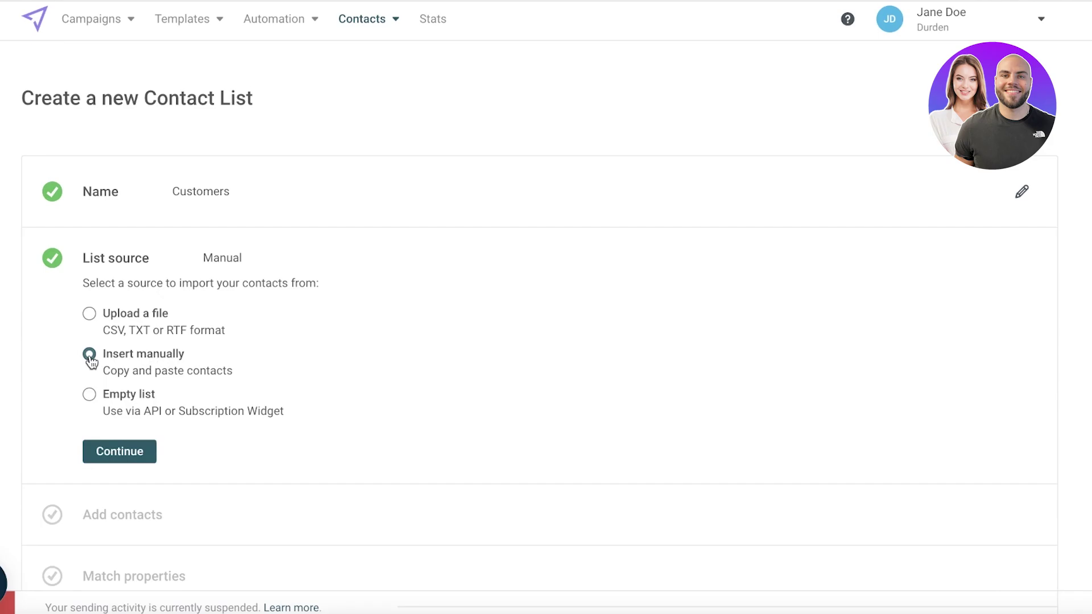
left_click(111, 453)
Step: Paste the customer's email and name into the contacts box and submit them
scroll(110, 375, "down", 5)
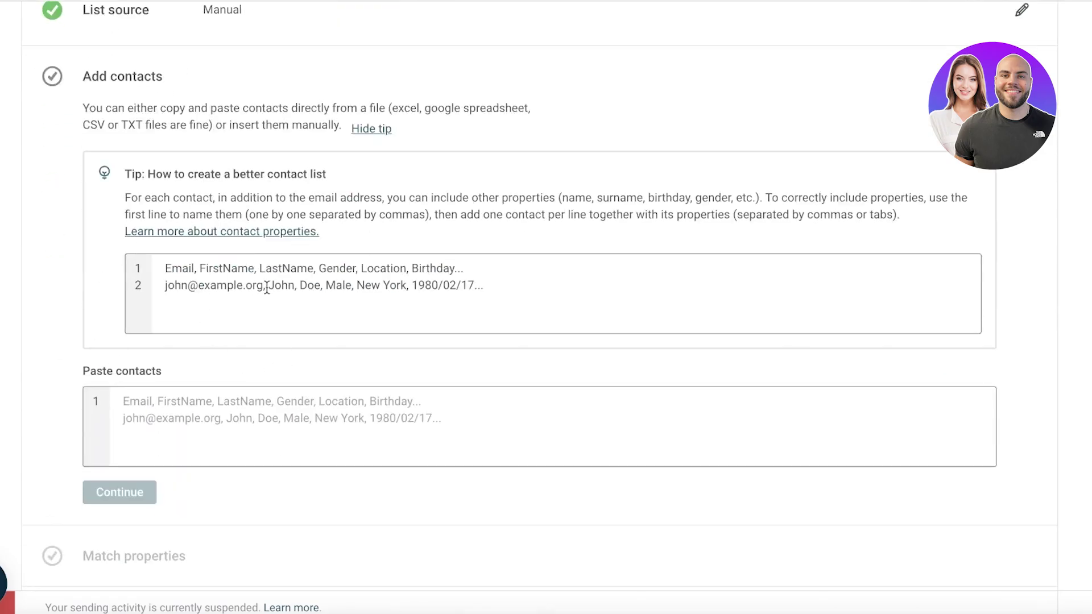
scroll(267, 287, "down", 3)
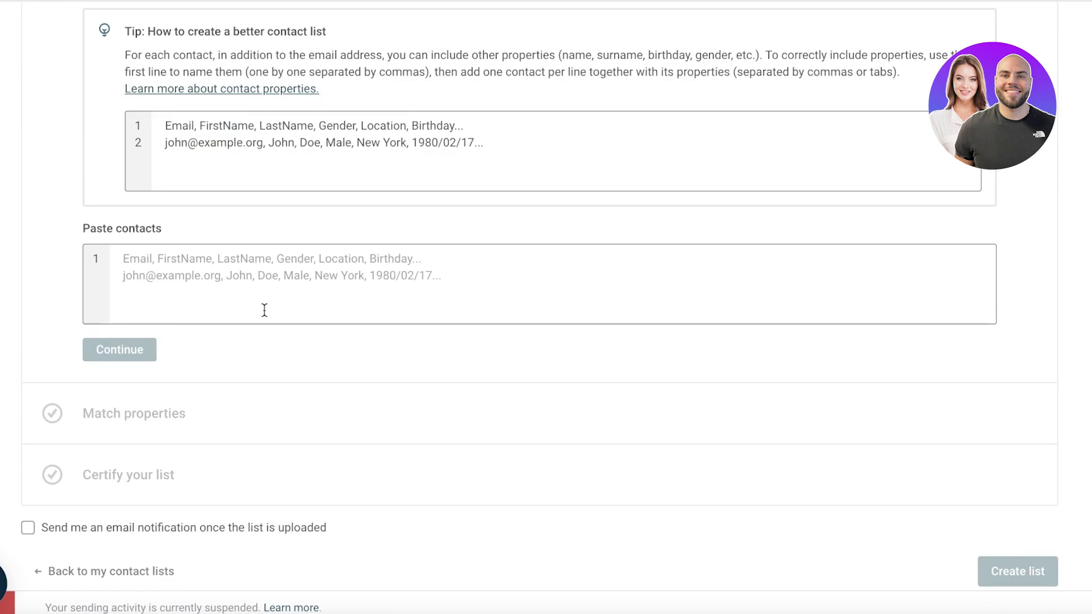
left_click(252, 275)
type("d")
key("BackSpace")
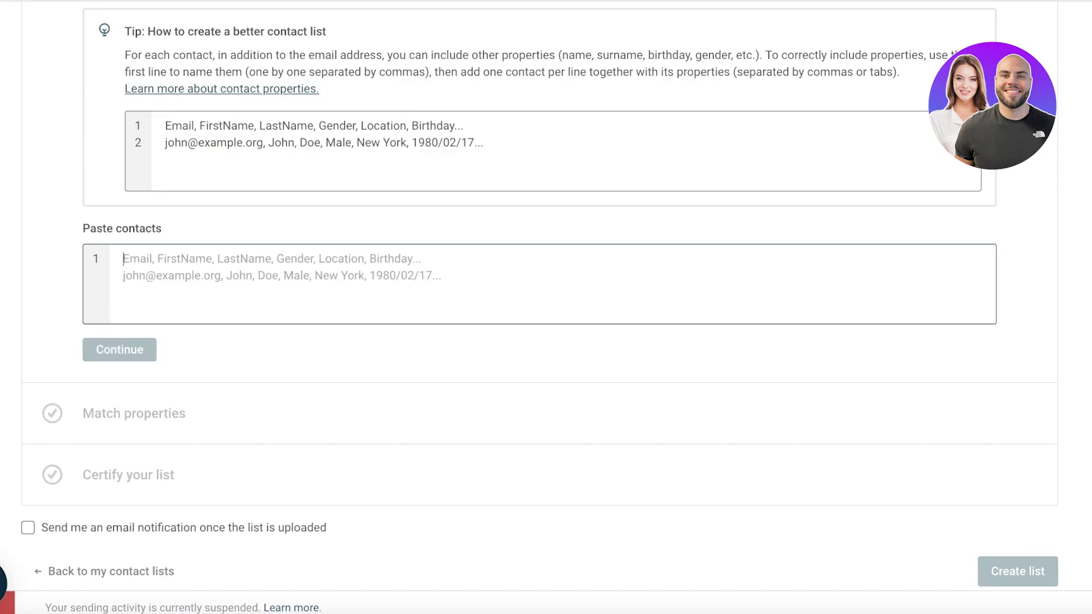
key("ctrl+v")
left_click(131, 349)
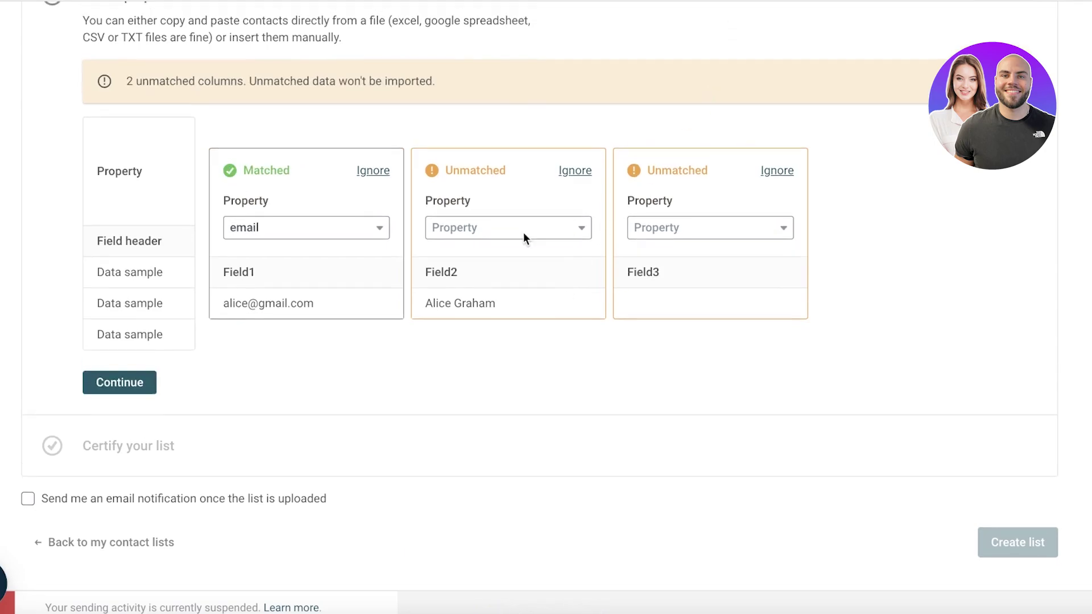
Step: Leave Field2 unmatched, tick the 'I certify that' agreement, and create the Customers list
scroll(504, 134, "up", 3)
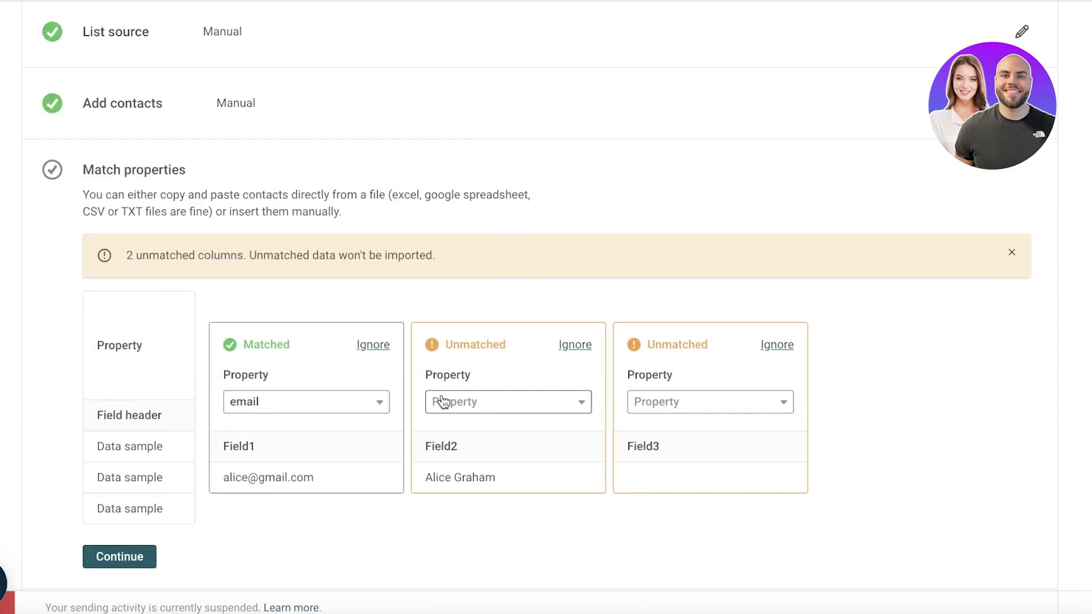
left_click(530, 402)
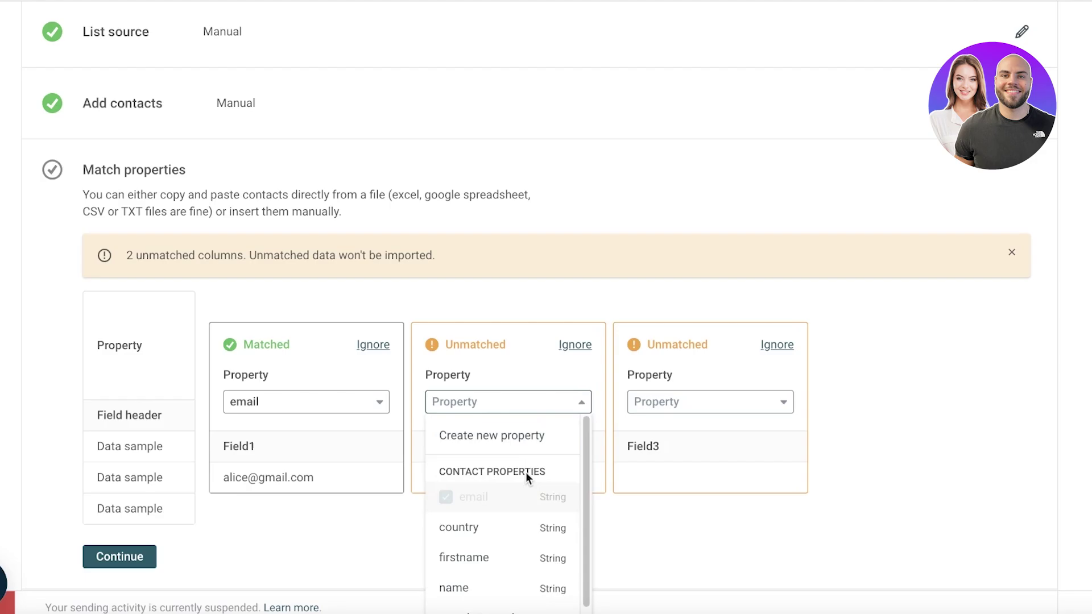
scroll(526, 475, "down", 1)
left_click(536, 397)
scroll(536, 397, "down", 5)
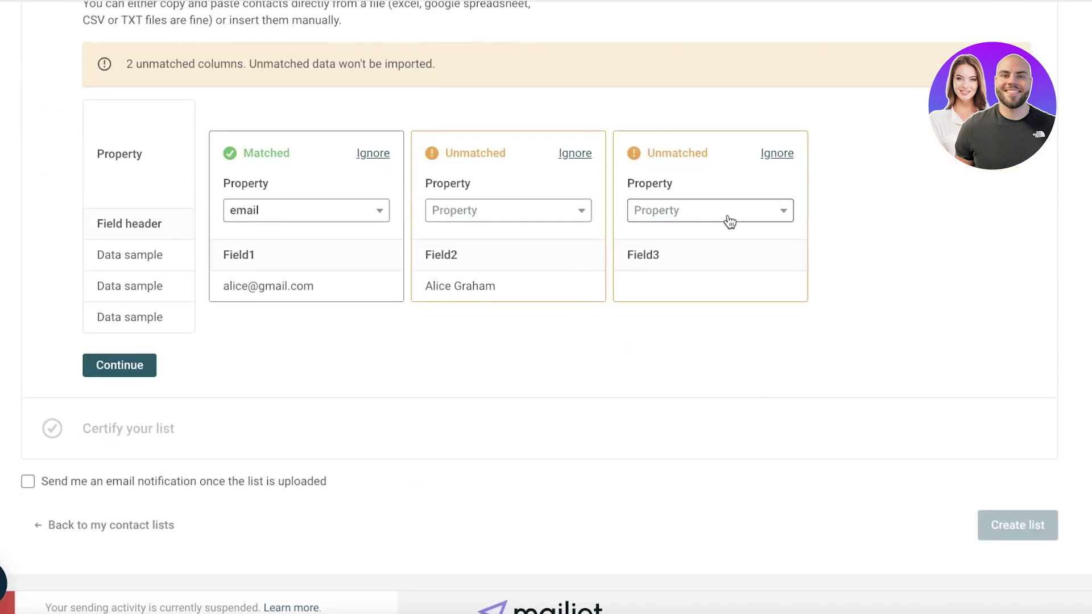
left_click(131, 282)
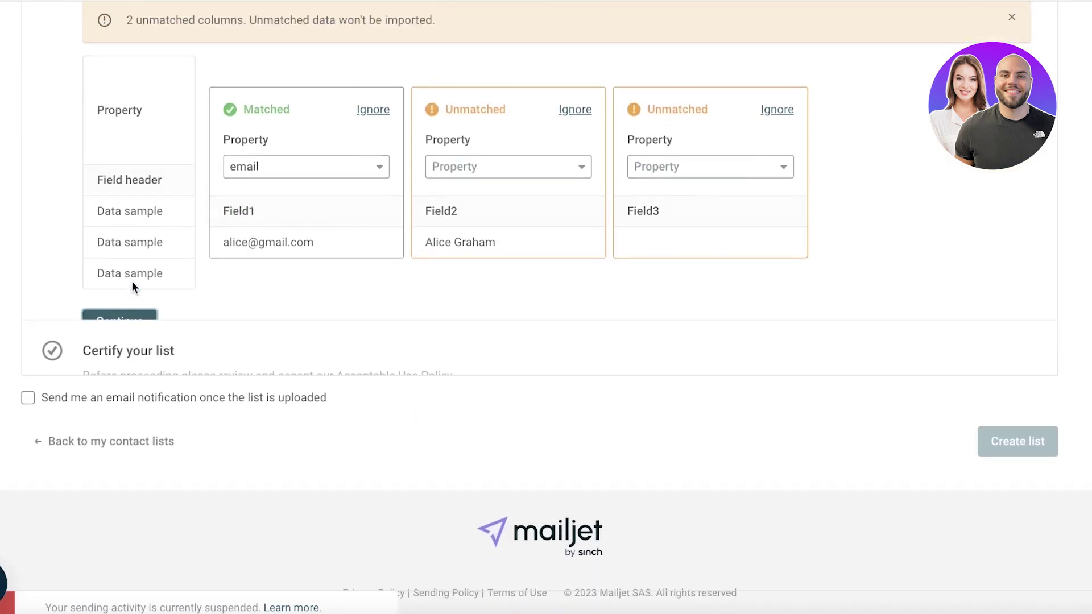
left_click(129, 252)
left_click(128, 253)
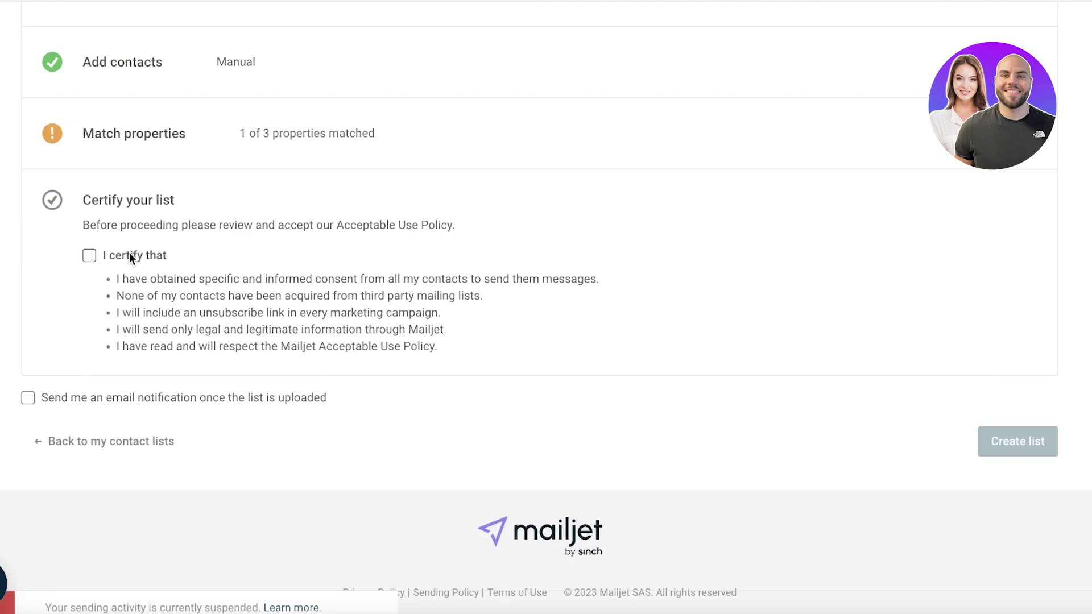
left_click(129, 252)
left_click(1018, 441)
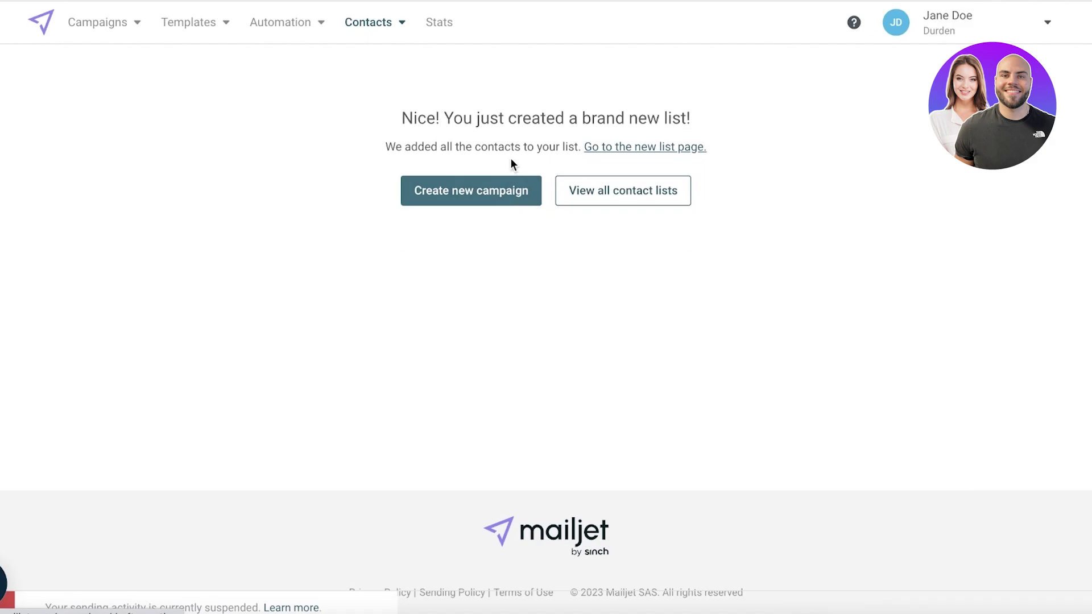
Step: Bring up the Contacts section options in the top navigation
left_click(367, 38)
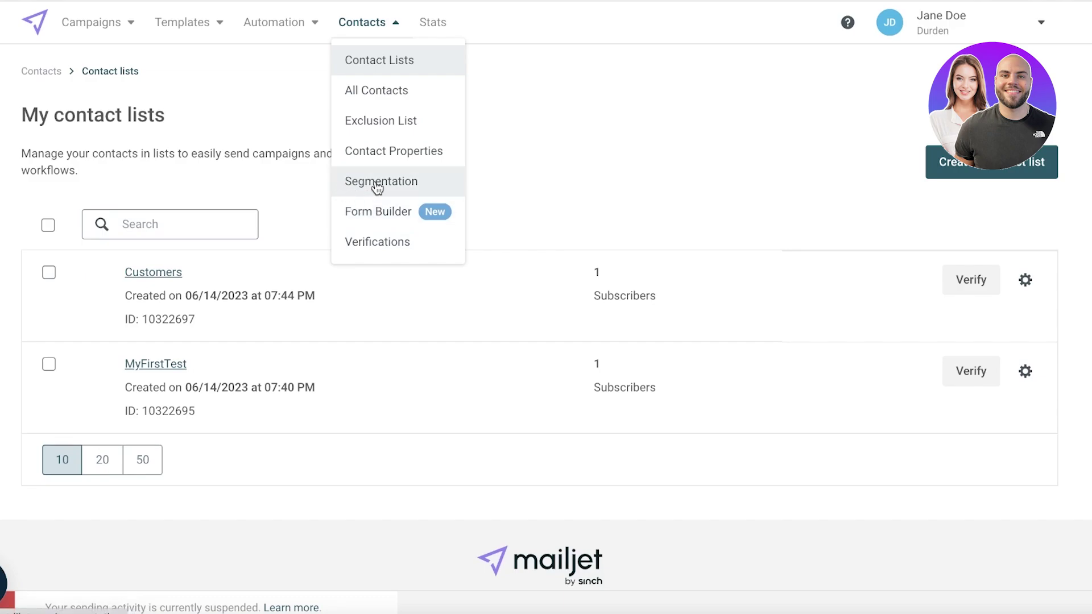
mouse_move(378, 39)
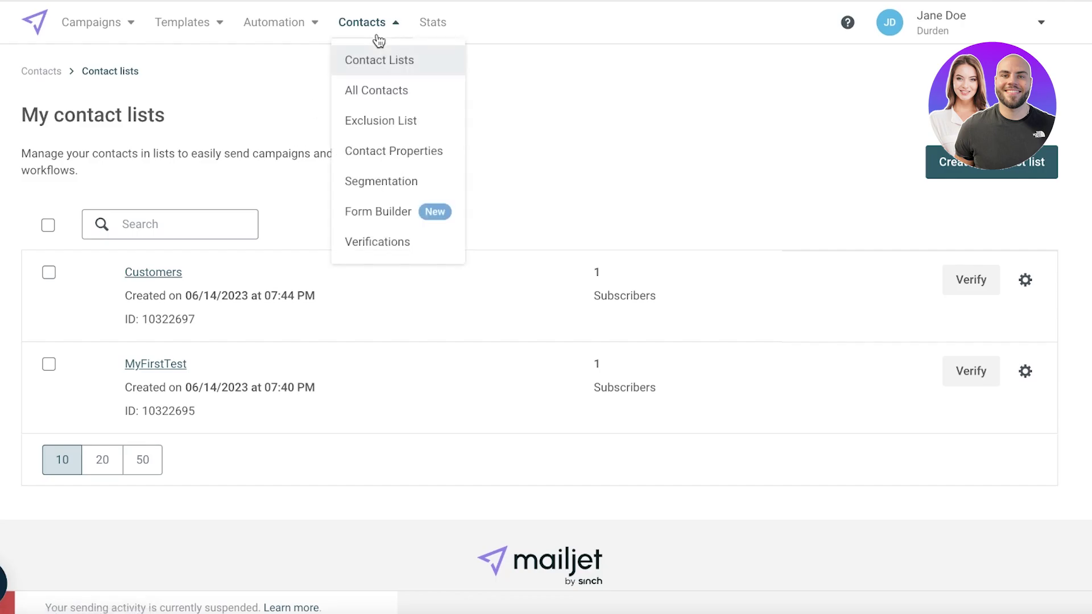
Step: Go to Contact Properties and open the Add a new contact property form
left_click(404, 154)
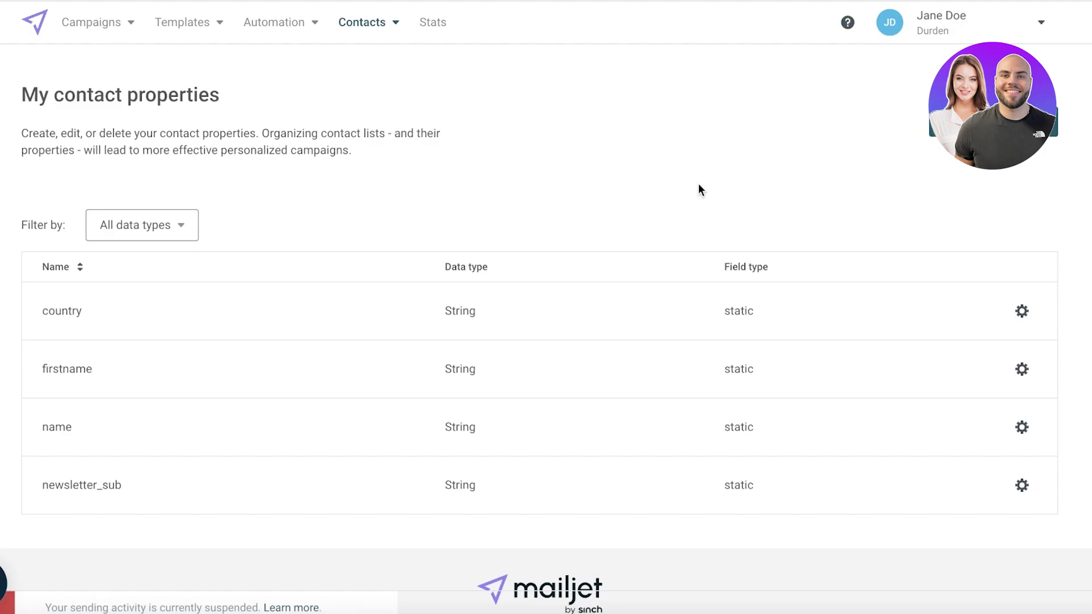
left_click(993, 122)
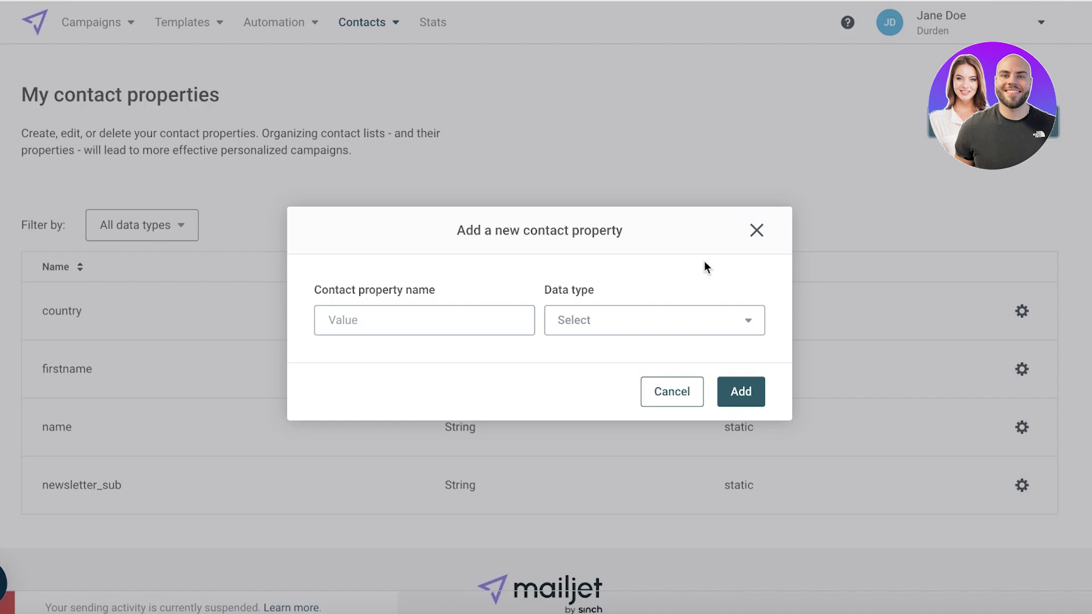
Step: Add a contact property named 'Gender' with the String data type
left_click(516, 325)
type("Gender")
left_click(618, 327)
left_click(619, 325)
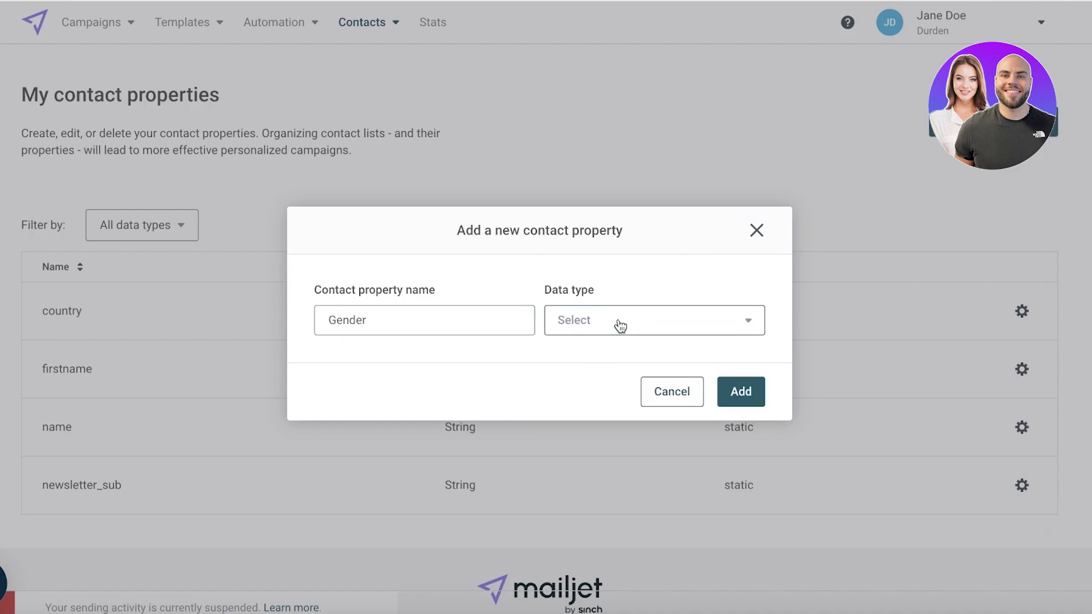
left_click(620, 325)
left_click(623, 358)
left_click(739, 390)
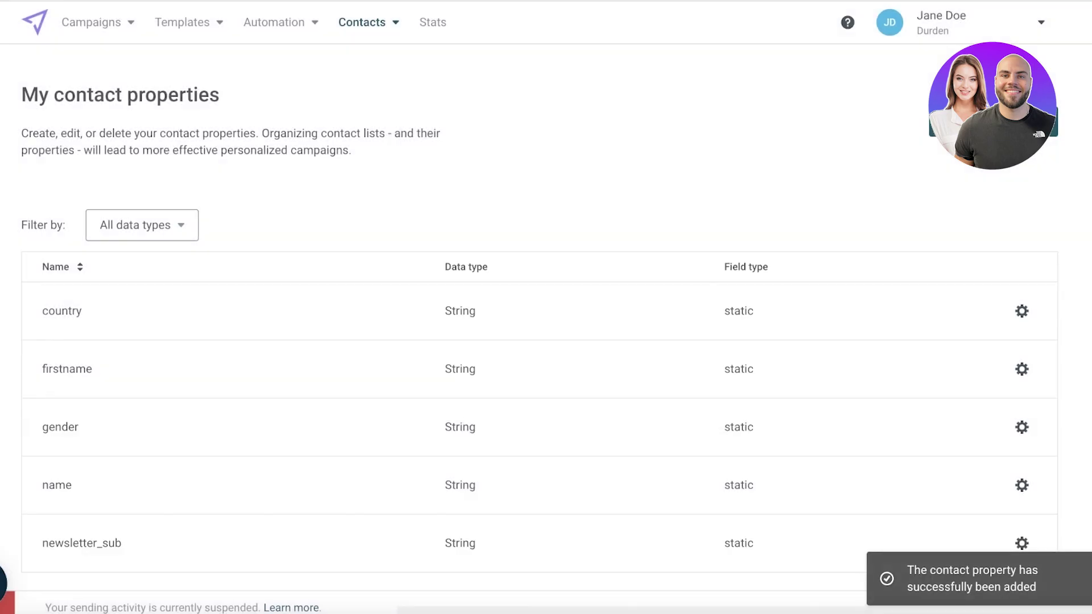
Step: Open Contacts > Campaign Exclusion List and review the empty page
left_click(363, 36)
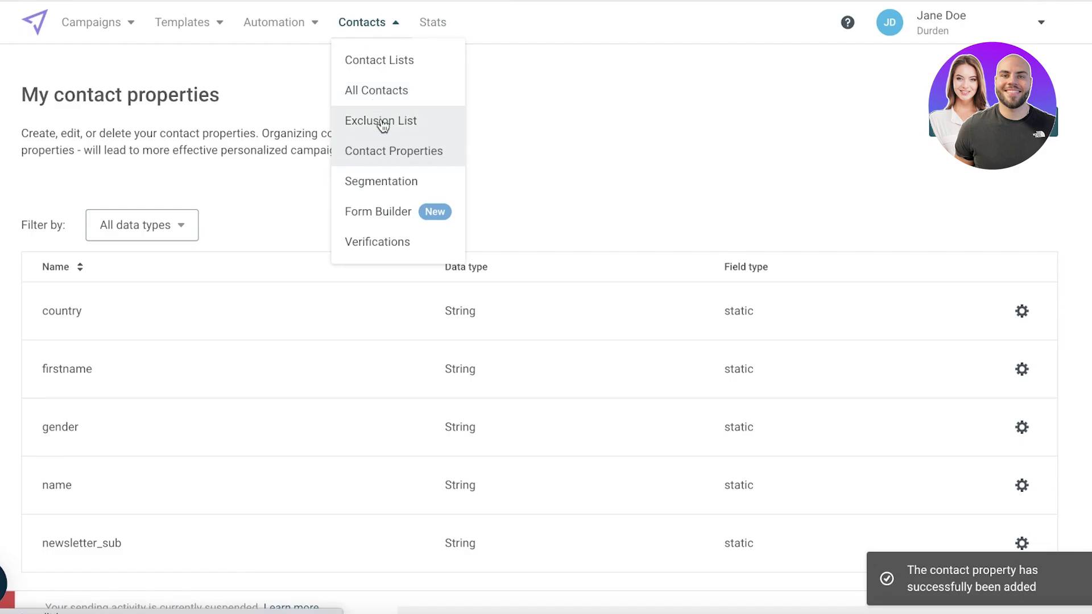
left_click(383, 124)
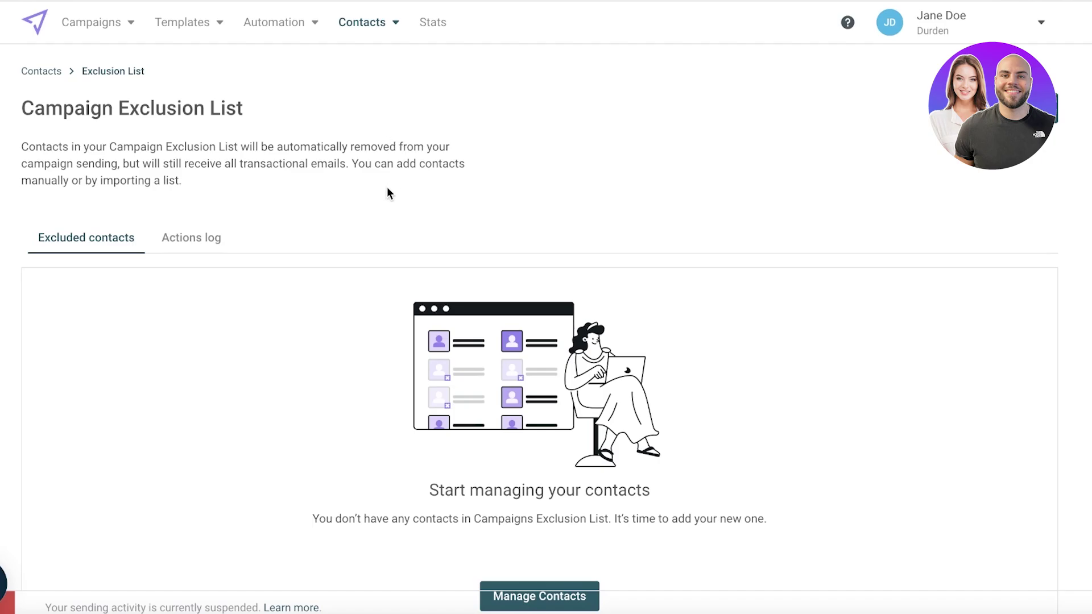
scroll(377, 168, "down", 3)
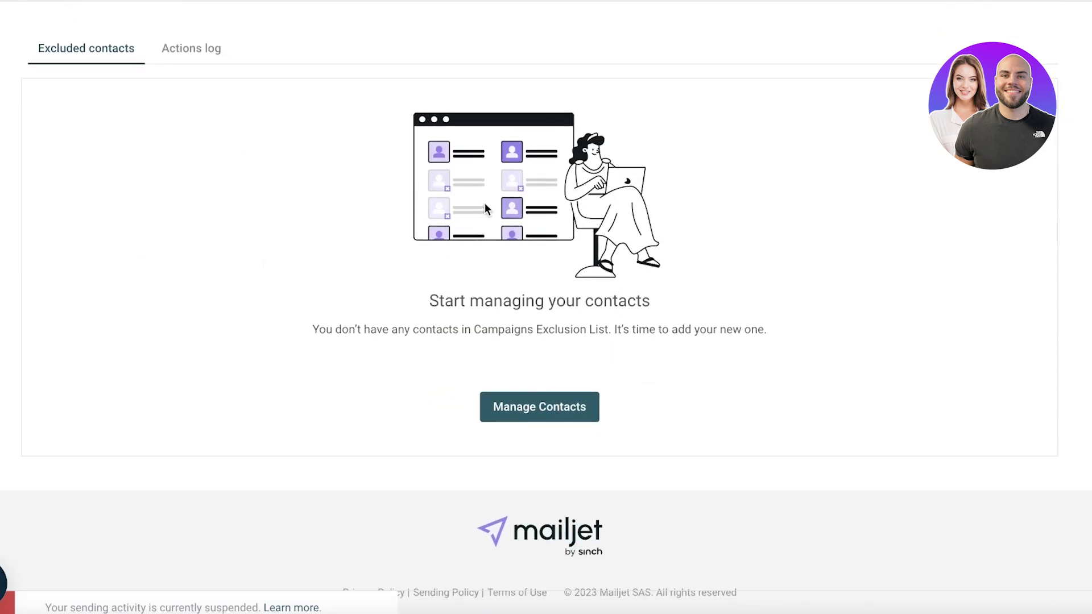
scroll(486, 208, "up", 3)
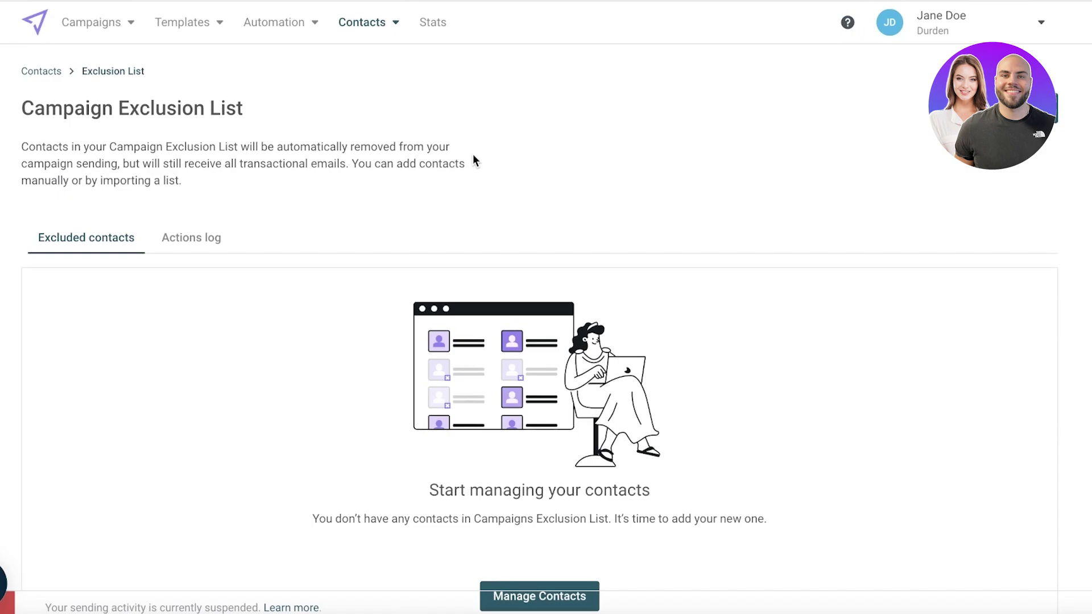
left_click(385, 26)
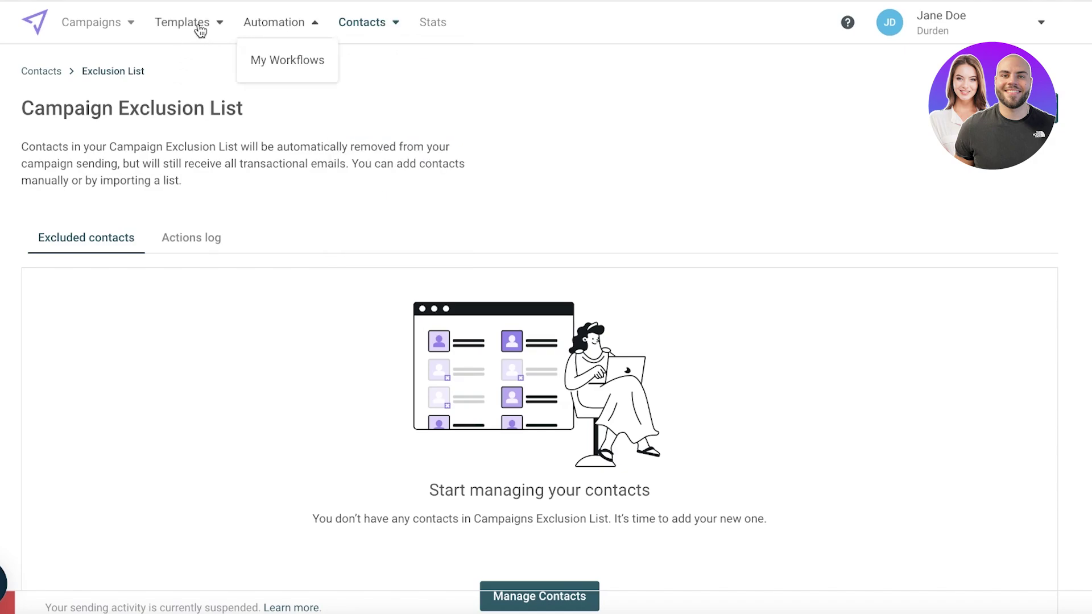
Step: Start a new marketing template based on the Fave gallery design
mouse_move(200, 30)
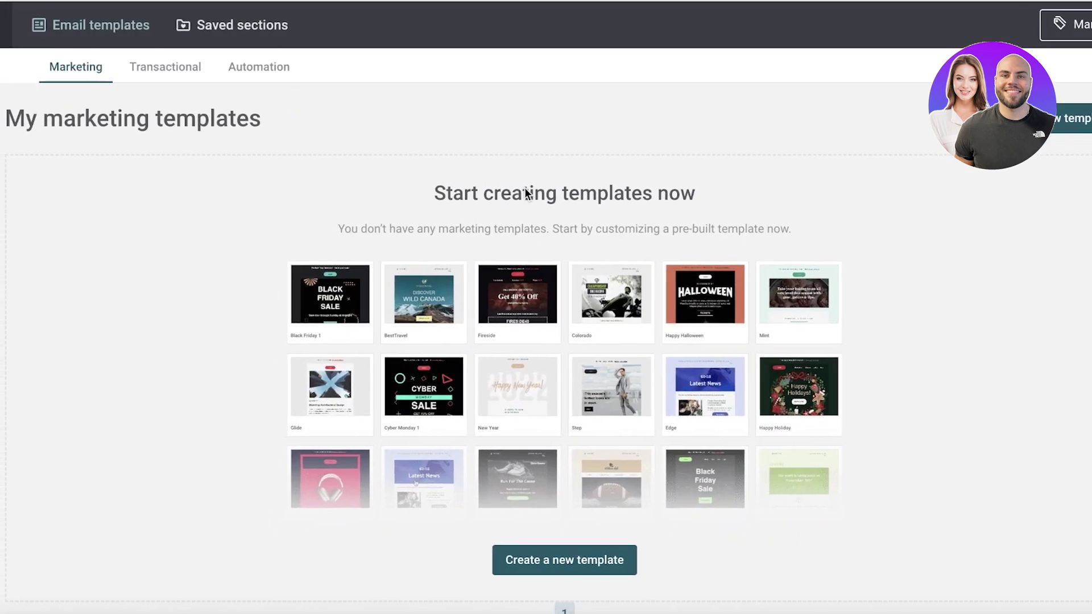
left_click(572, 558)
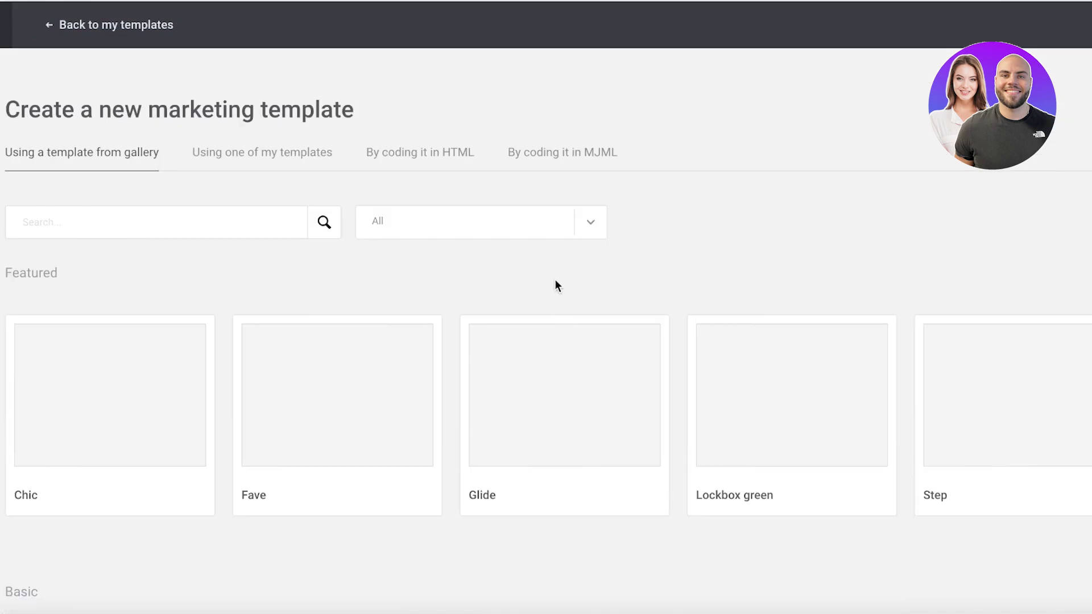
scroll(562, 182, "down", 2)
scroll(100, 298, "down", 6)
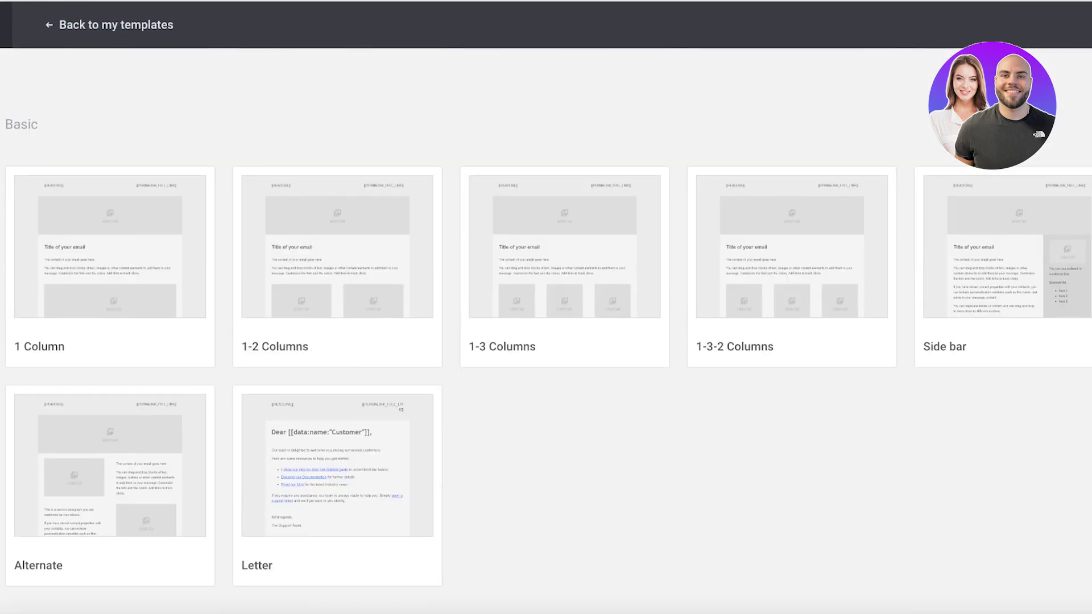
scroll(317, 273, "up", 4)
scroll(213, 197, "down", 5)
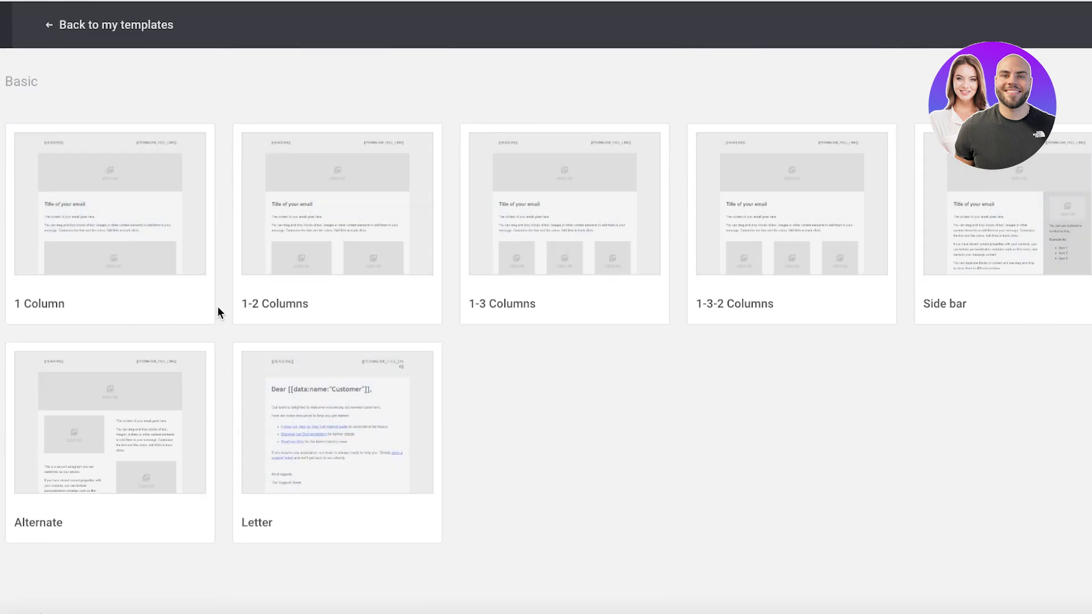
scroll(836, 244, "up", 7)
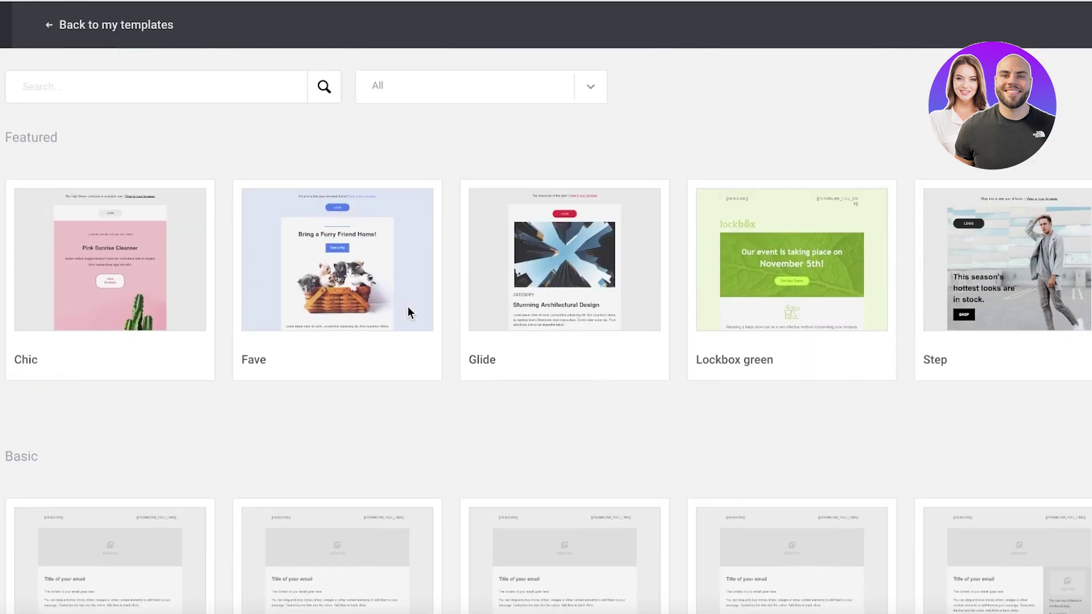
mouse_move(129, 287)
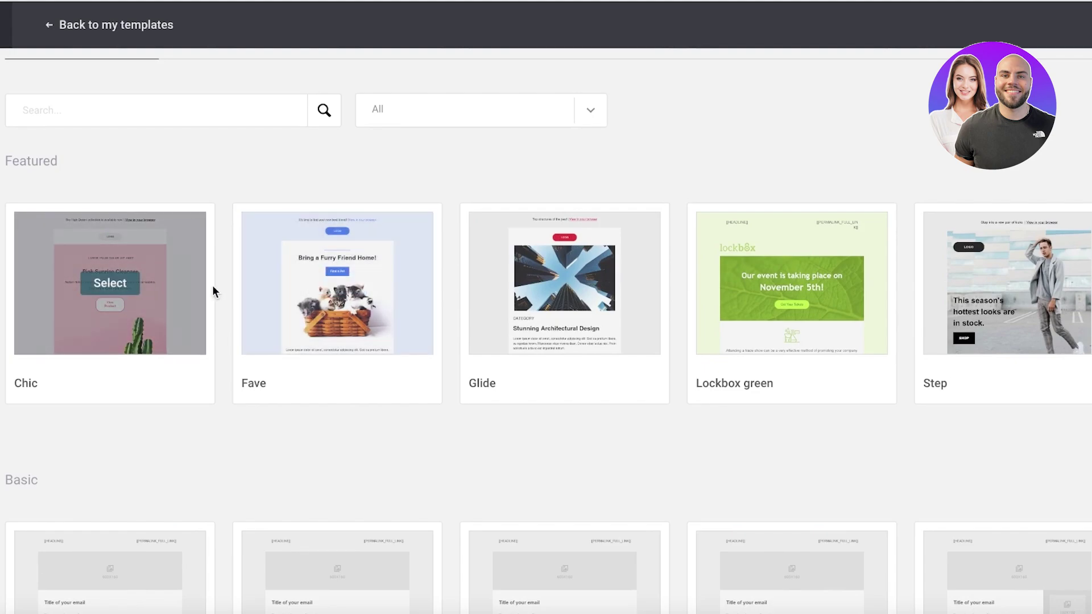
left_click(338, 288)
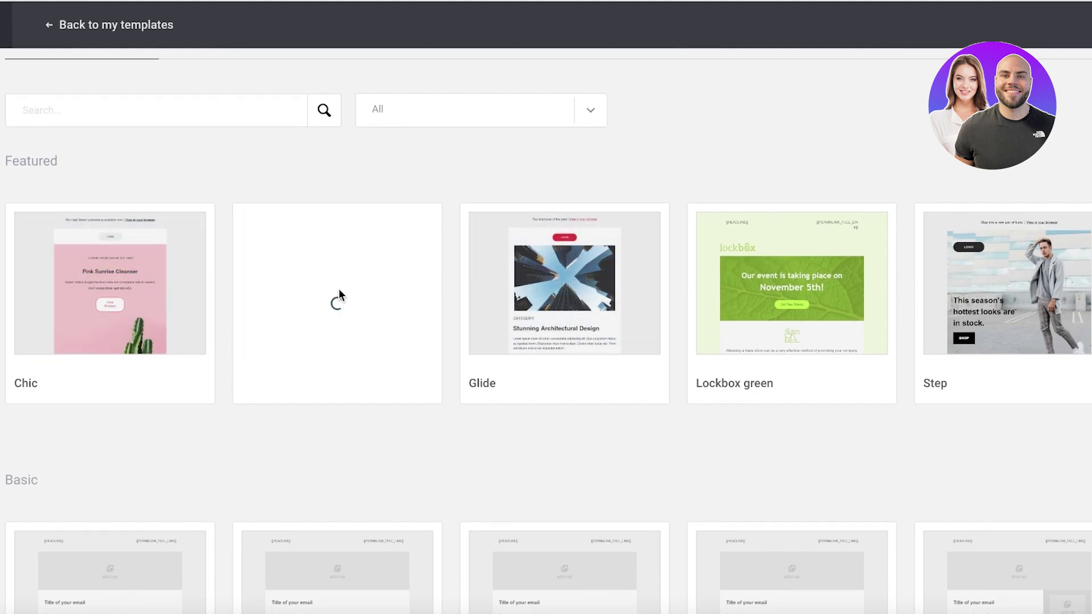
Step: Name the new template 'Sale Announcement' and create it
scroll(337, 299, "up", 2)
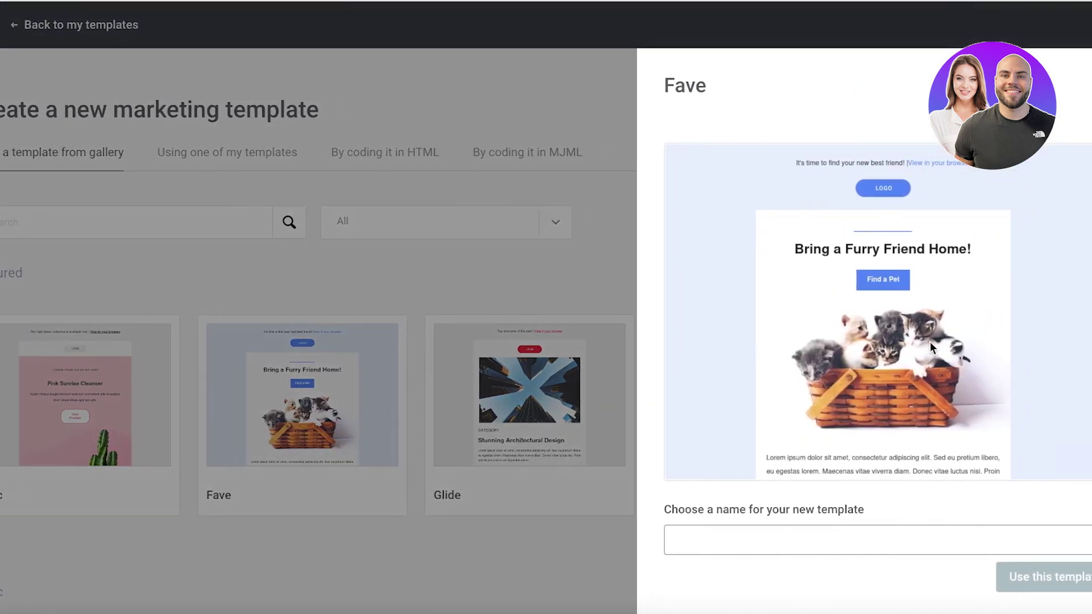
scroll(872, 362, "down", 5)
left_click(735, 531)
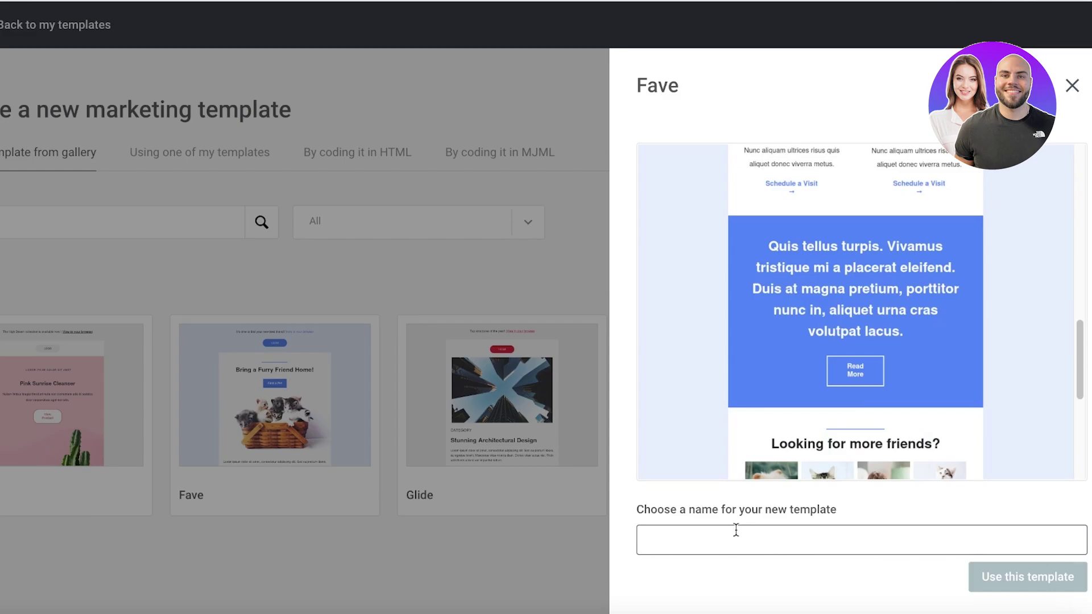
type("Sale Announcement")
key("Return")
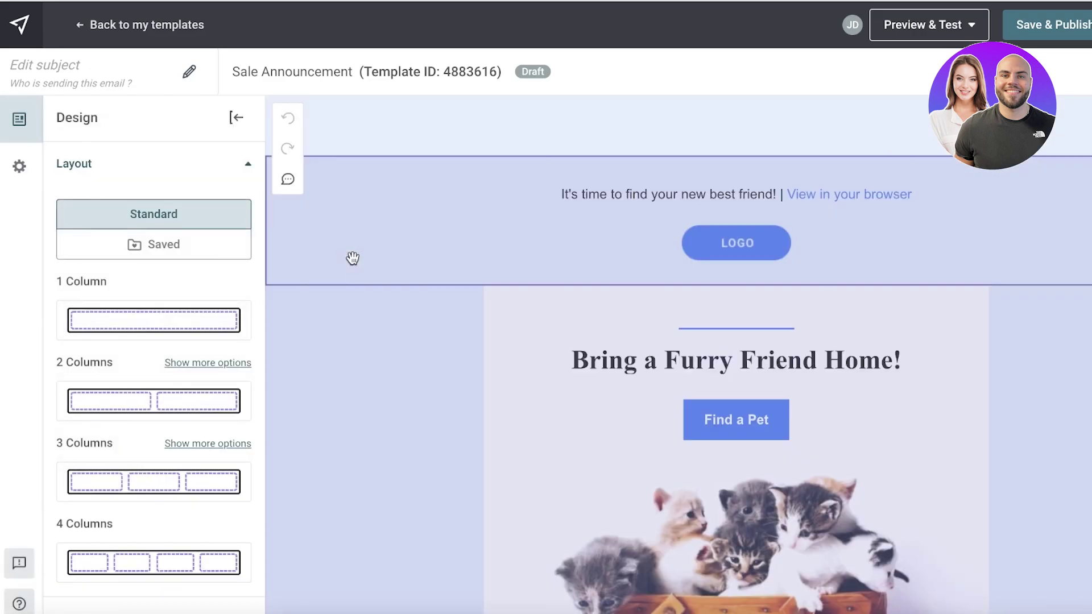
Step: Delete the Snack Pack photo from the template
scroll(381, 276, "down", 12)
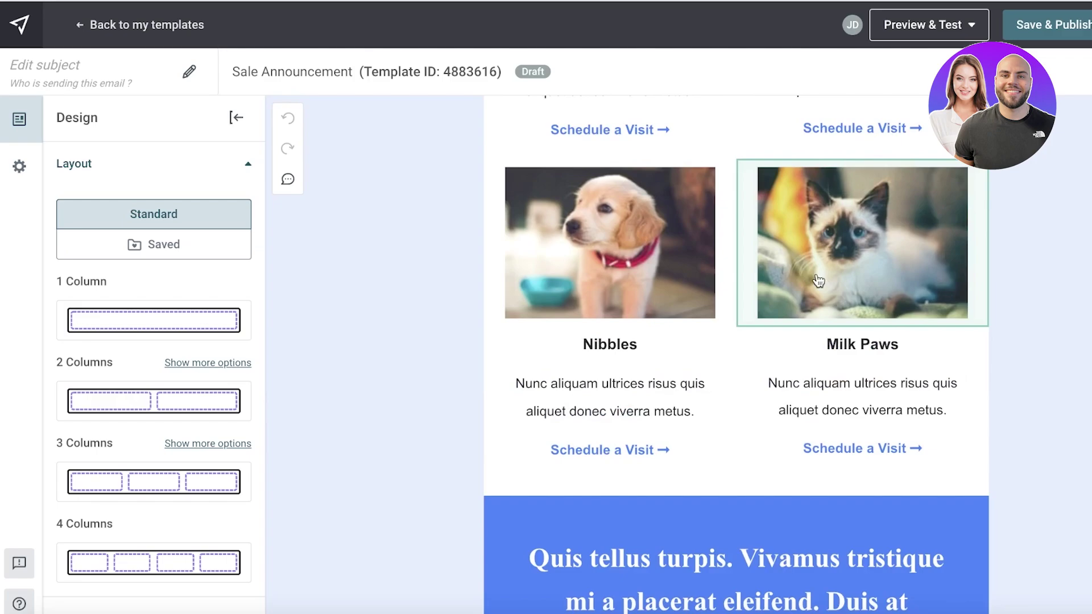
scroll(748, 268, "up", 7)
left_click(597, 302)
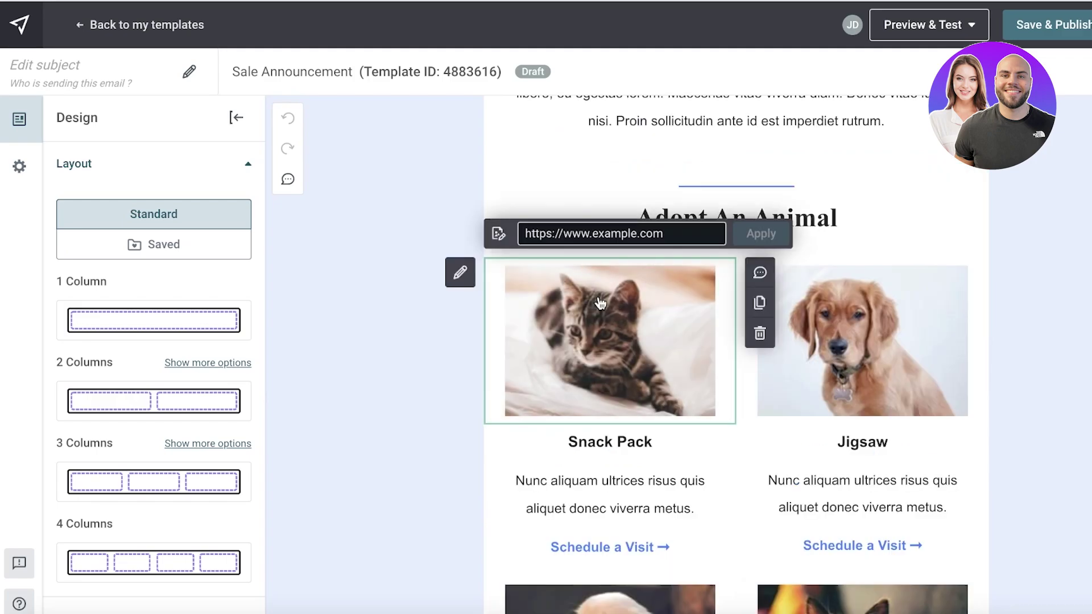
left_click(760, 334)
left_click(725, 331)
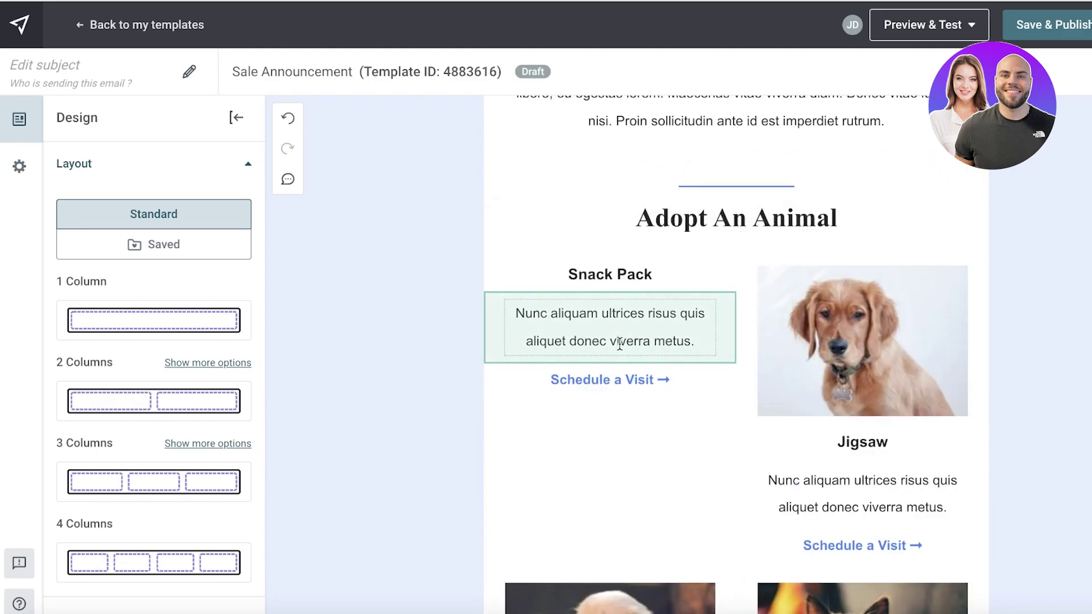
Step: Look over the email's general settings for text styles and page layout
scroll(620, 344, "up", 10)
scroll(142, 319, "down", 1)
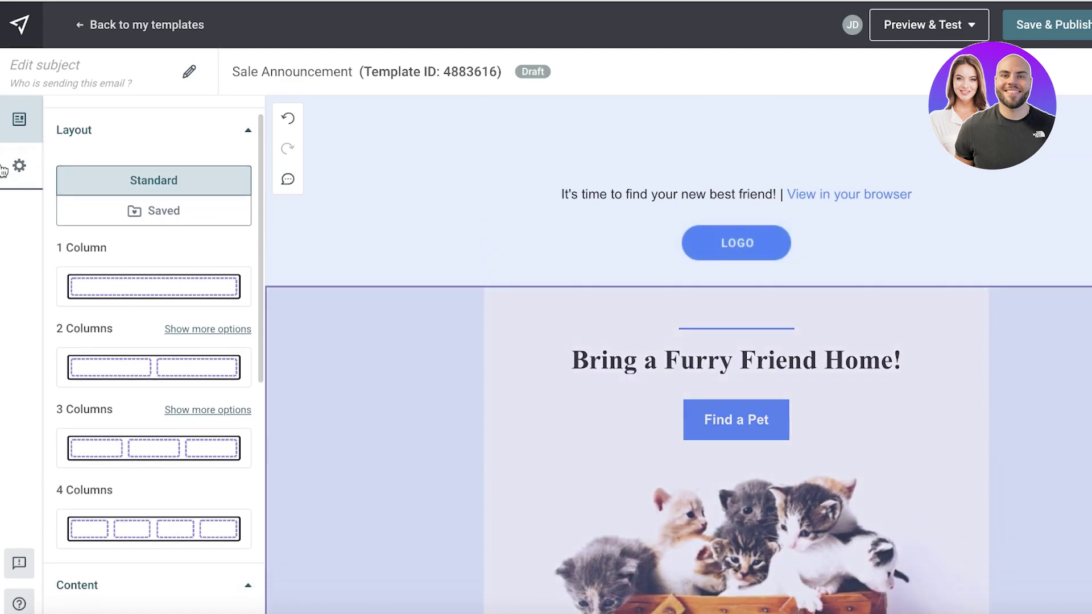
left_click(18, 165)
left_click(83, 286)
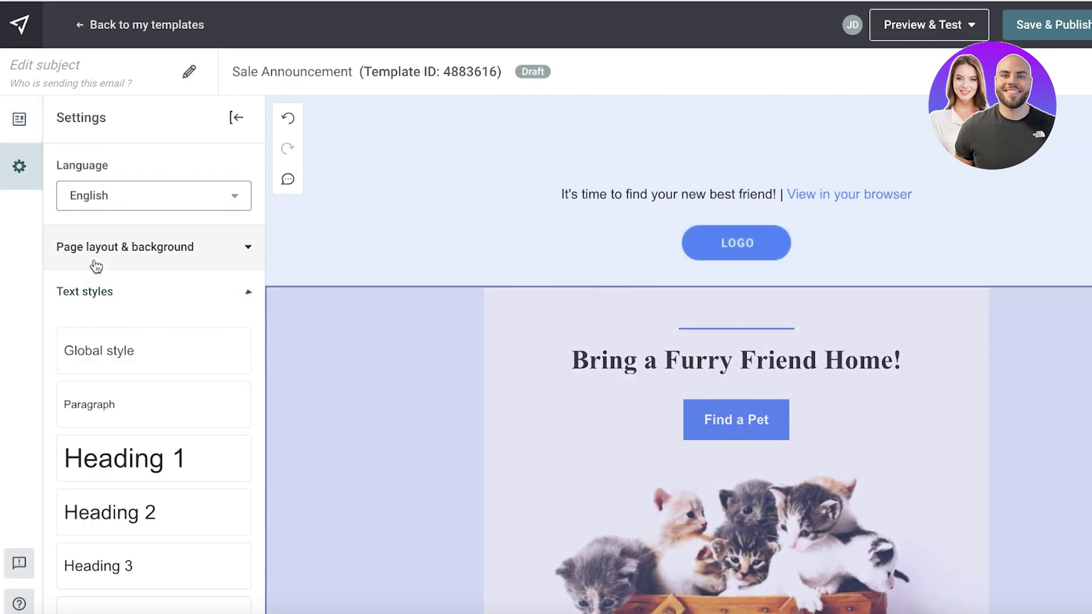
left_click(91, 259)
left_click(159, 247)
left_click(116, 287)
Step: Drag a Text block above the 'Bring a Furry Friend Home!' heading
left_click(14, 129)
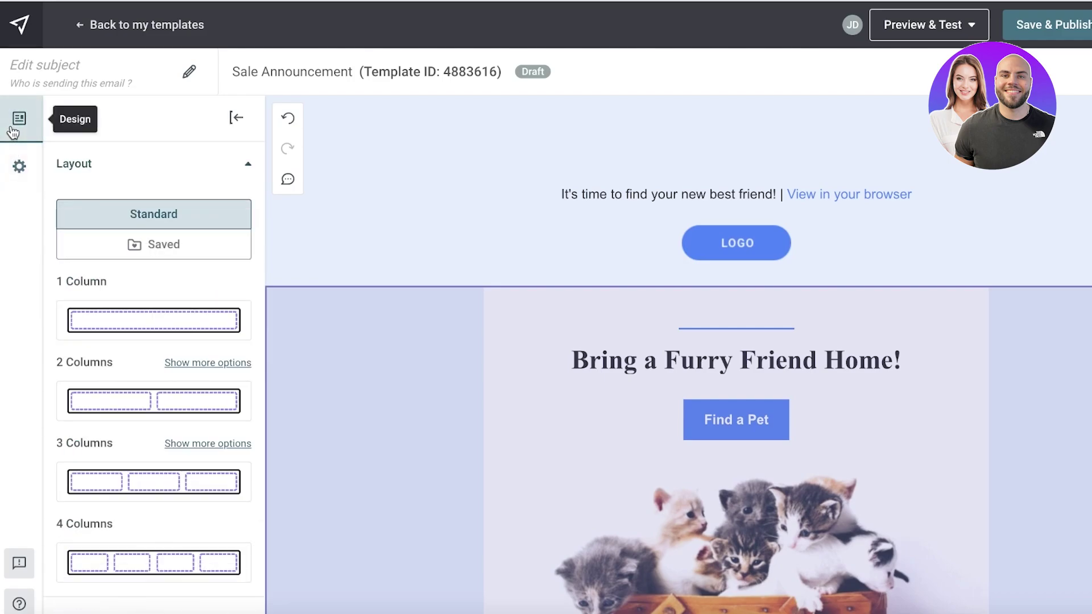
scroll(104, 275, "down", 3)
scroll(163, 156, "up", 3)
left_click(161, 158)
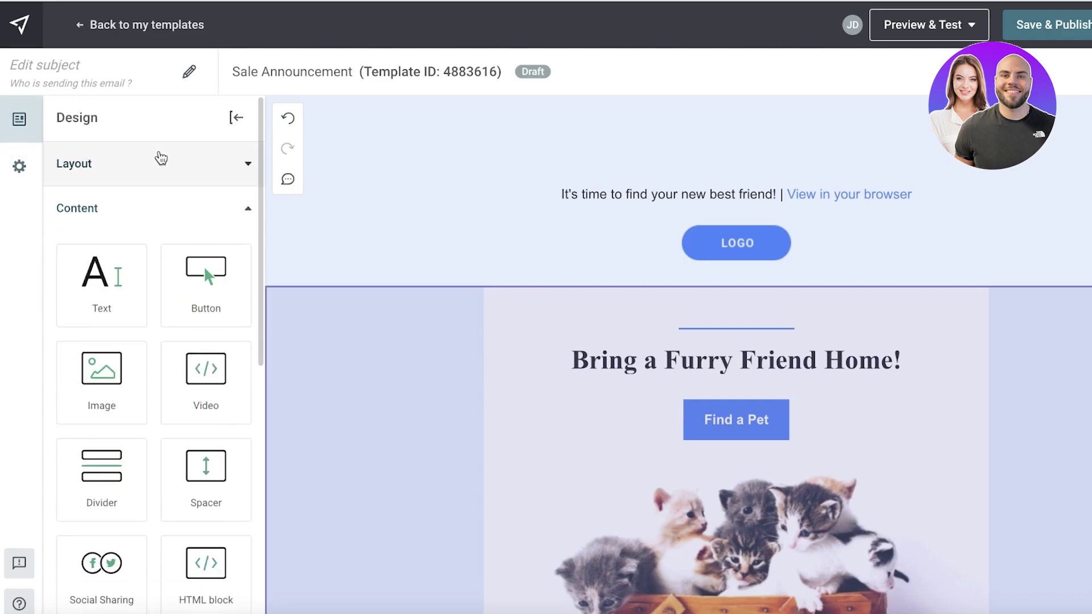
scroll(127, 371, "down", 2)
left_click_drag(114, 228, 678, 339)
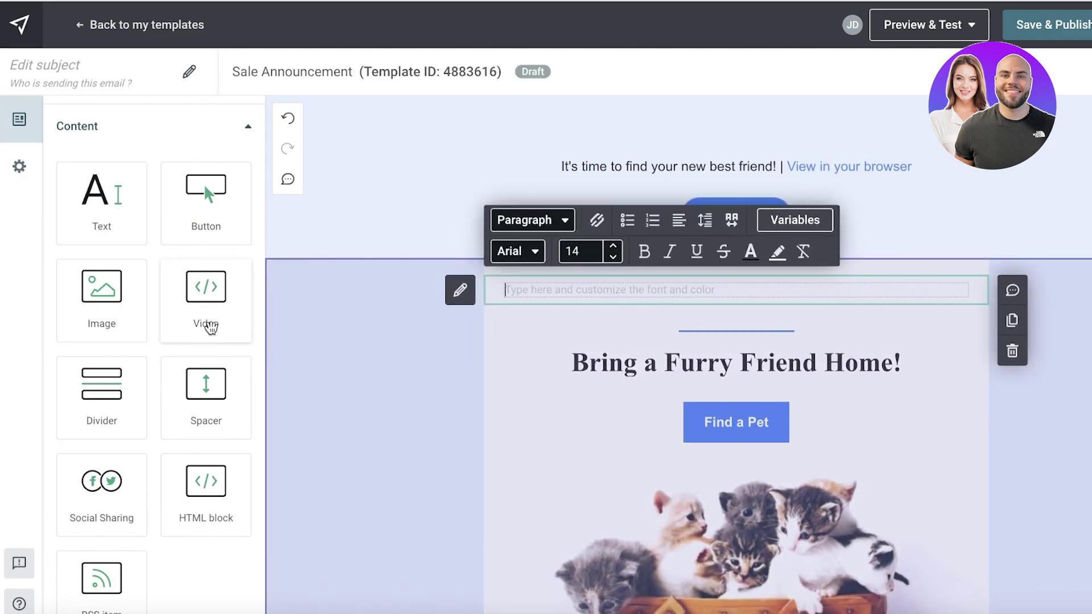
scroll(211, 328, "down", 1)
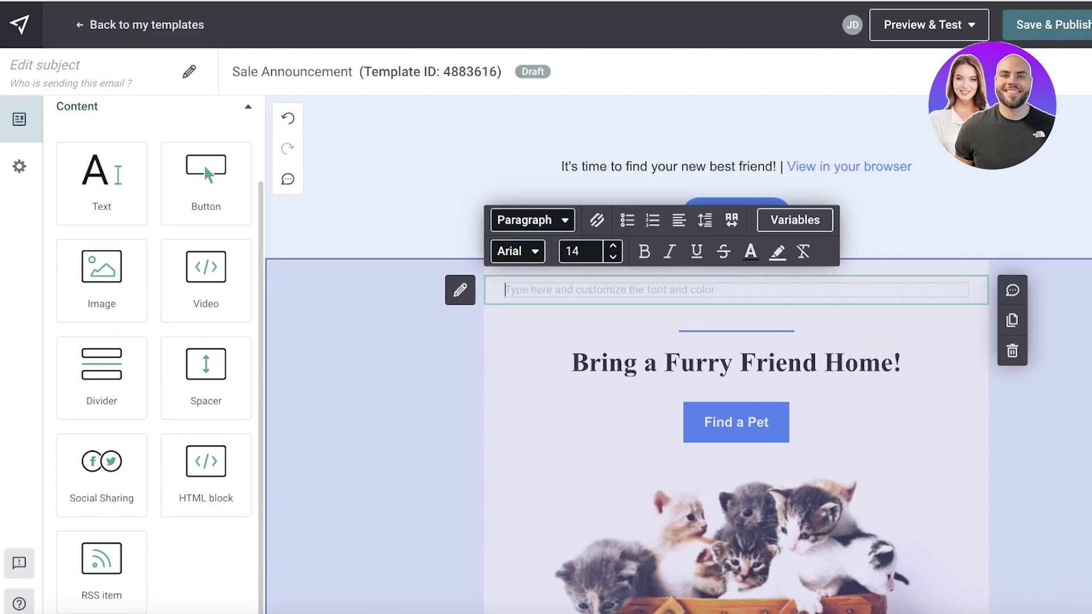
scroll(954, 268, "down", 4)
scroll(953, 268, "up", 4)
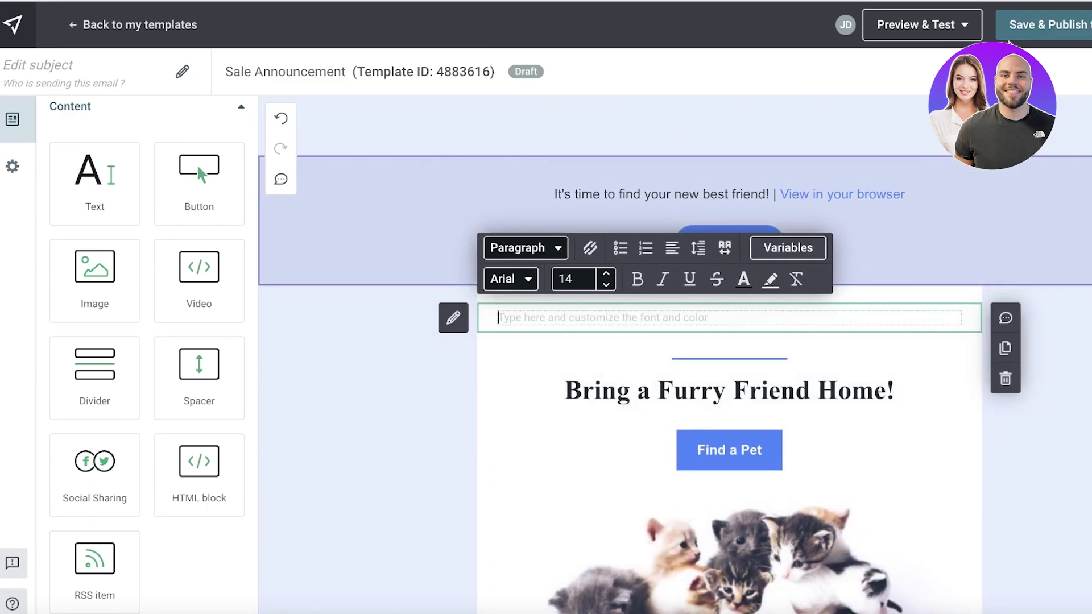
Step: Check the sender details, then exit the Sale Announcement editor to the dashboard
left_click(1072, 26)
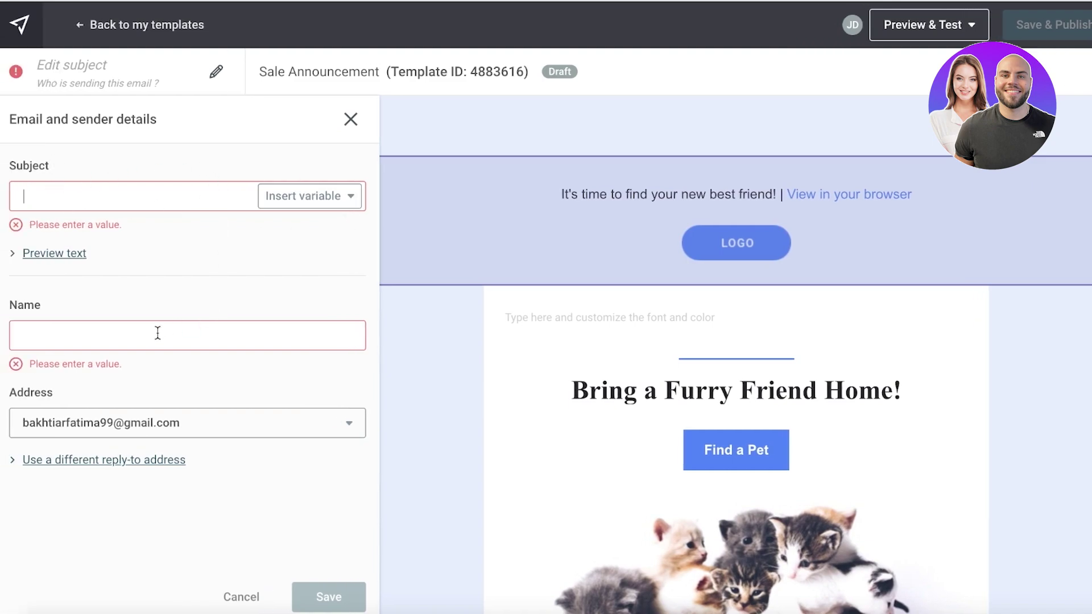
left_click(350, 119)
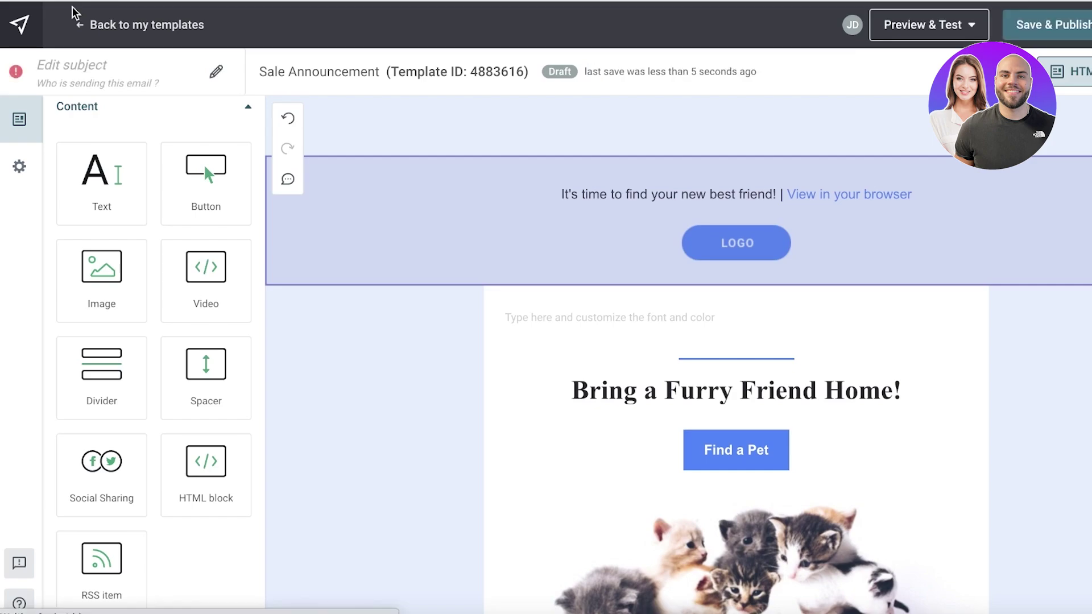
left_click(75, 13)
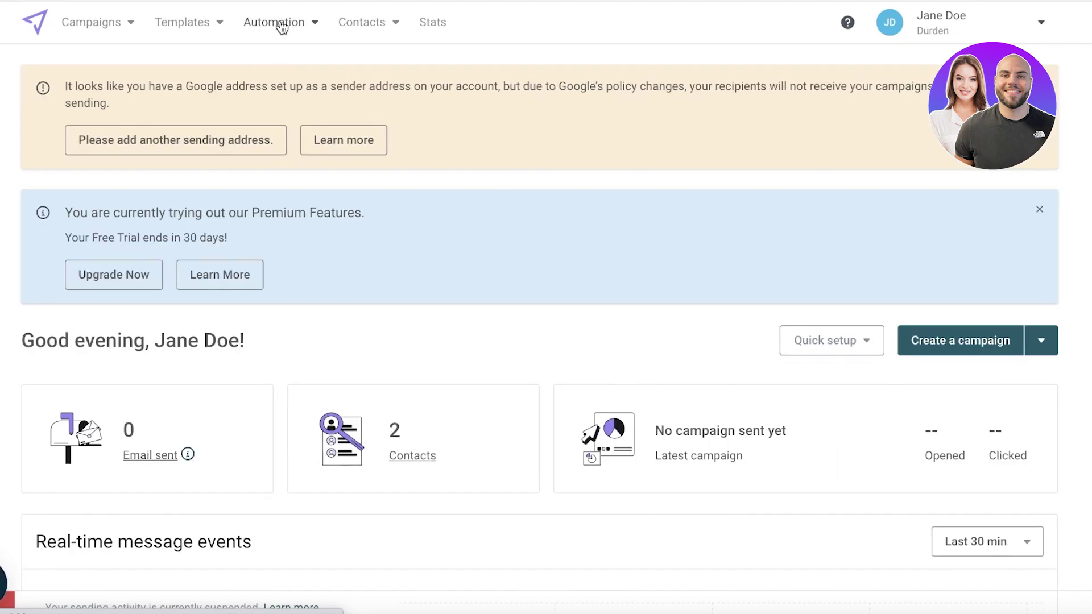
left_click(282, 22)
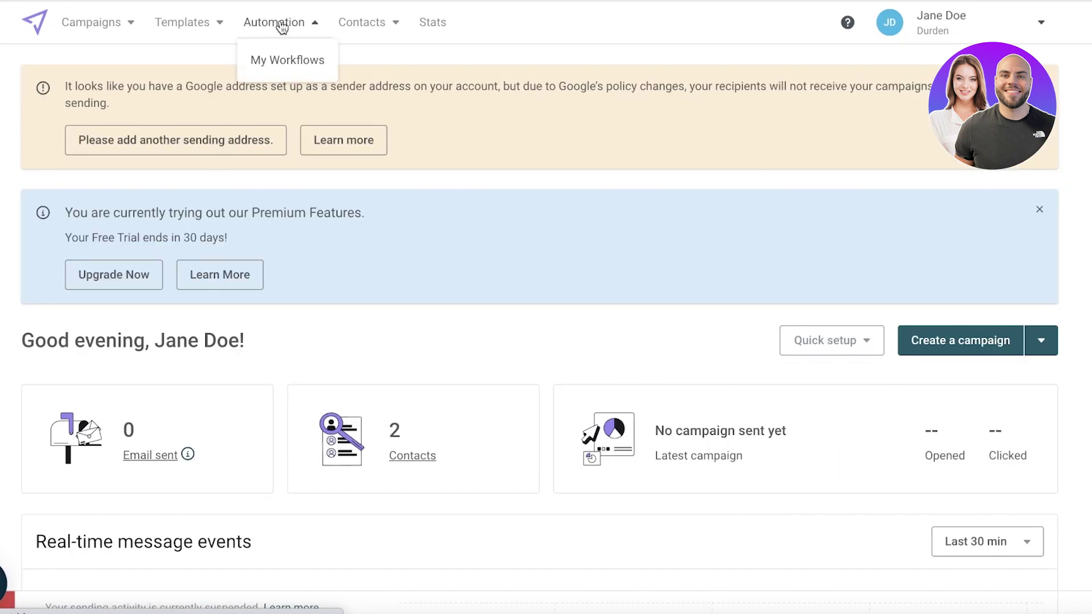
left_click(279, 68)
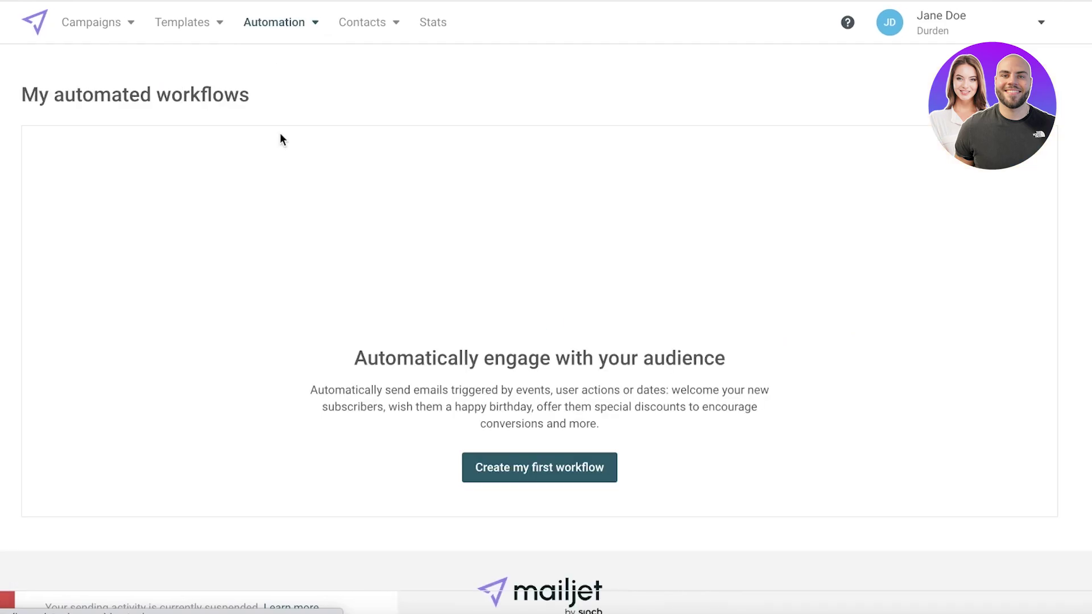
scroll(562, 416, "down", 1)
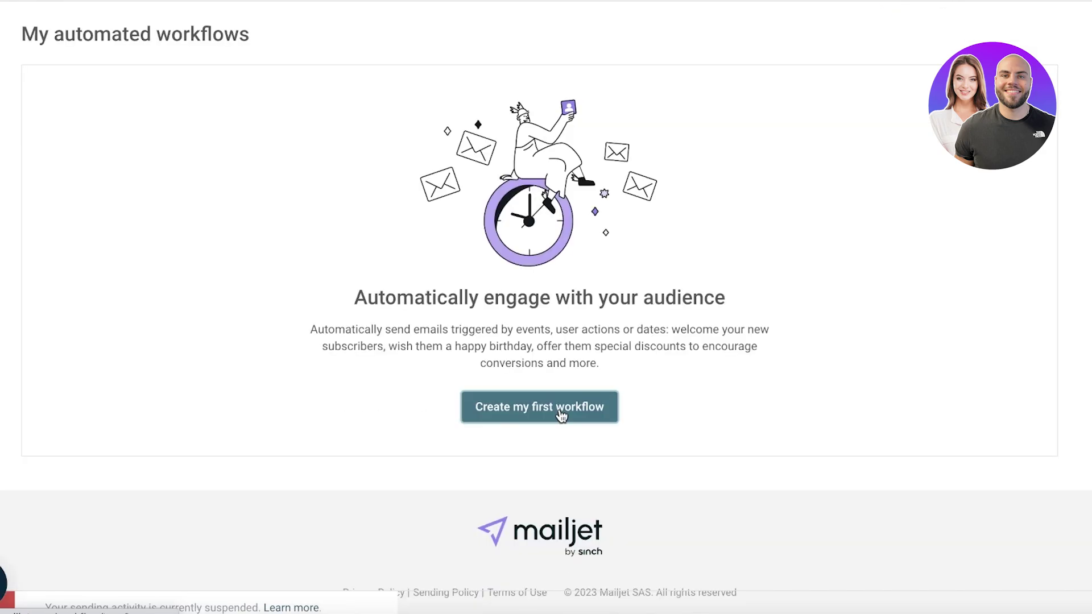
left_click(562, 415)
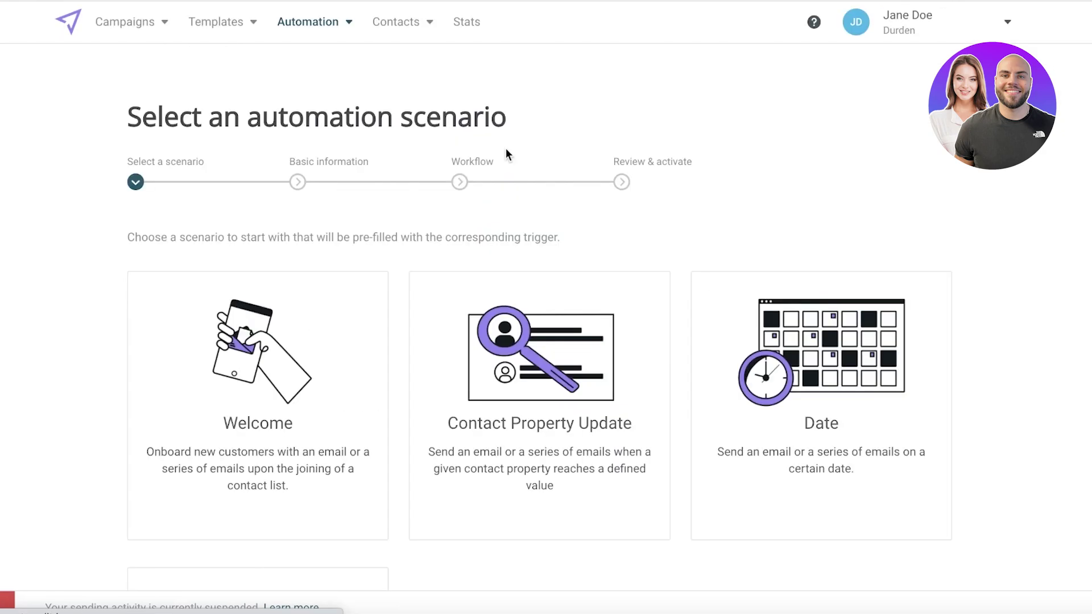
scroll(936, 193, "down", 3)
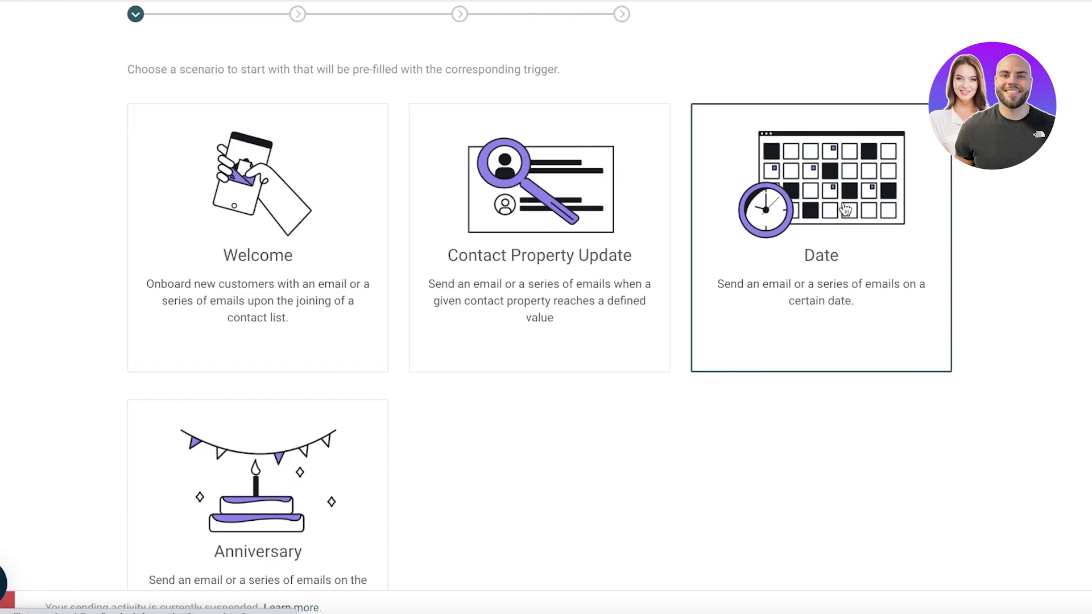
scroll(317, 275, "down", 3)
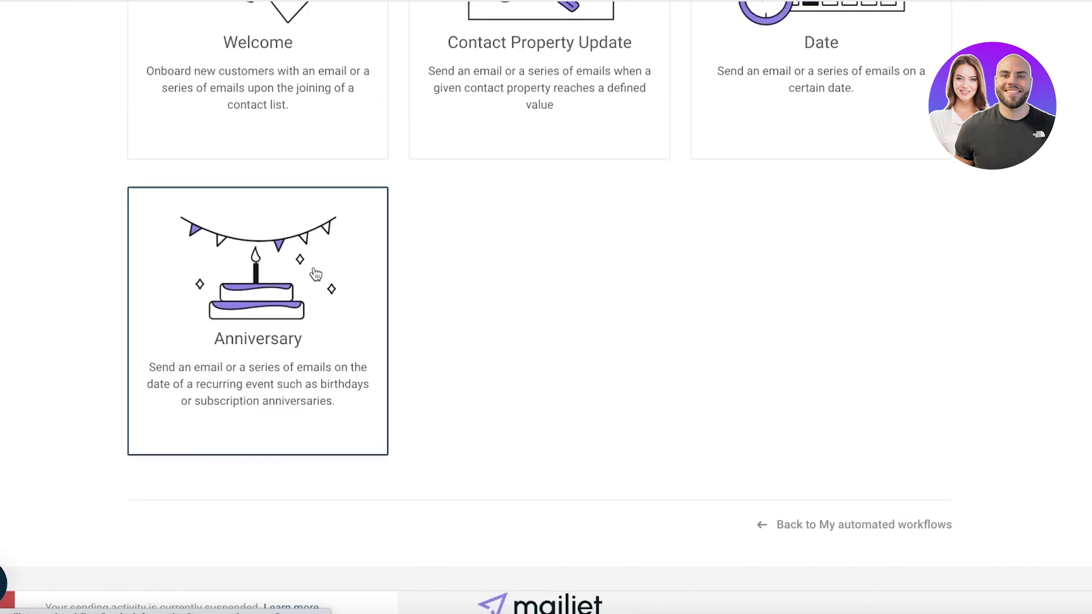
scroll(316, 275, "up", 5)
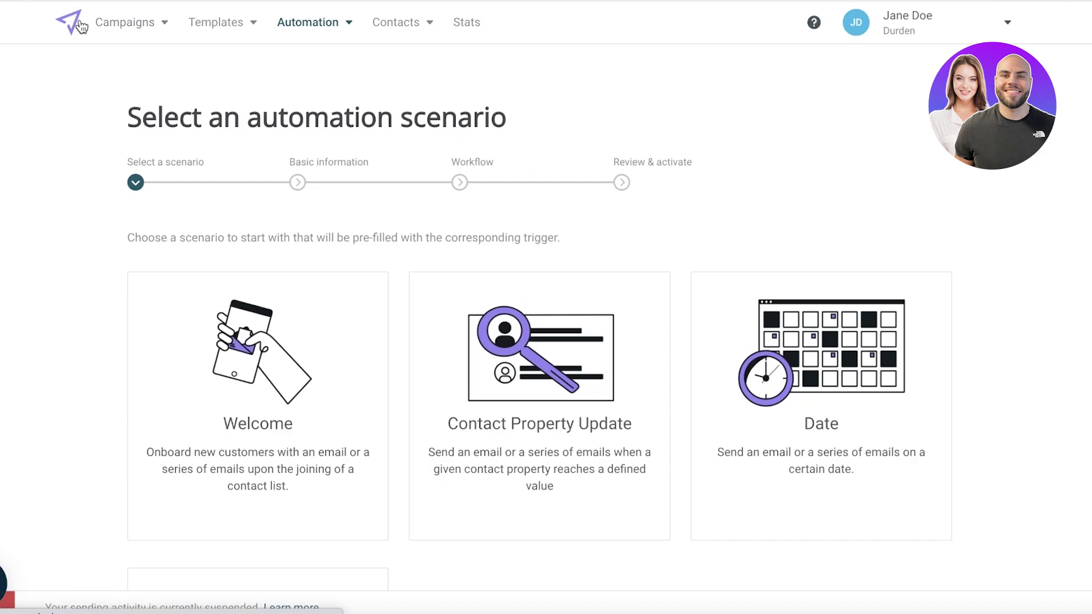